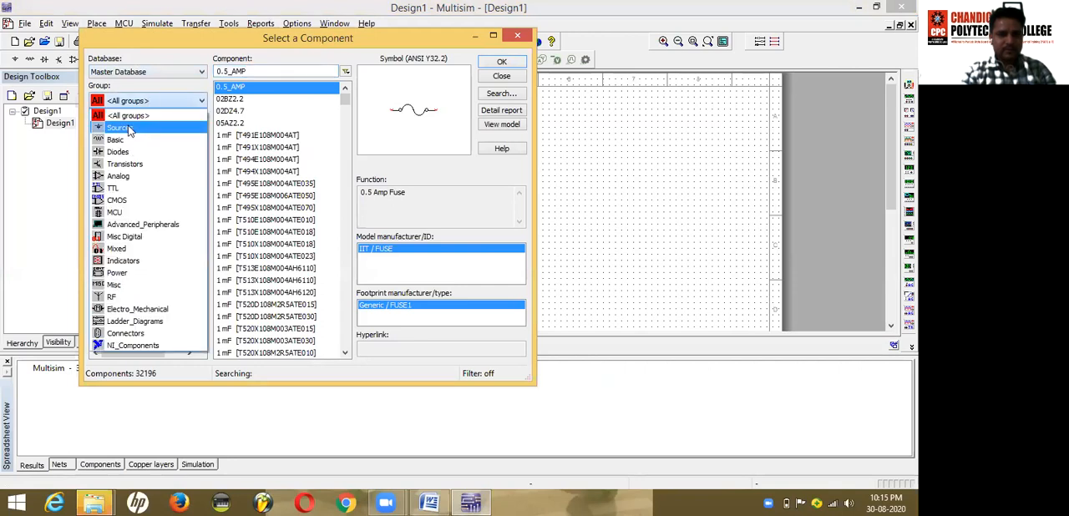
Step: Place a DC_POWER source from the Sources group's POWER_SOURCES family on the schematic, checking the circuit in the Word lab manual
{"action": "left_click", "coordinate": [129, 129]}
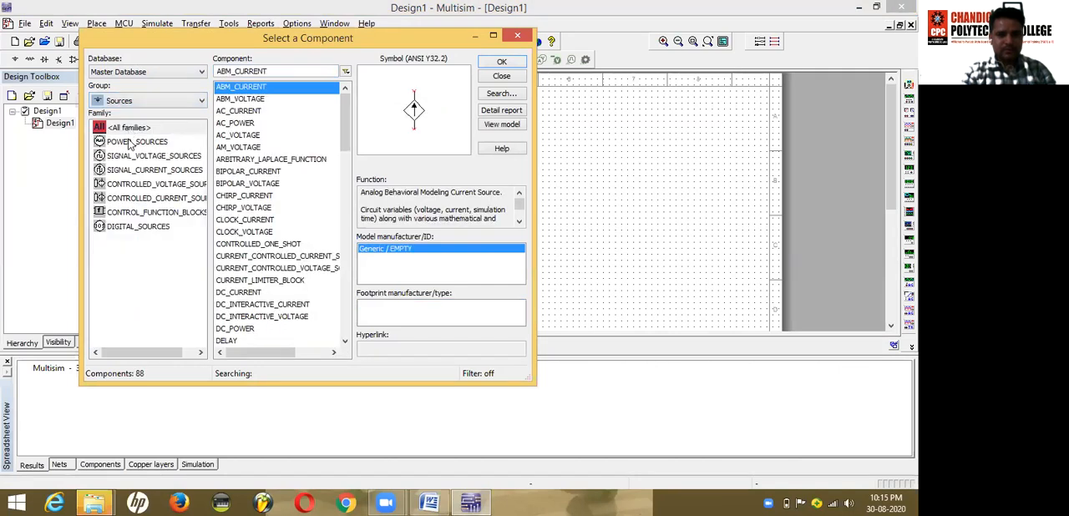
{"action": "left_click", "coordinate": [127, 141]}
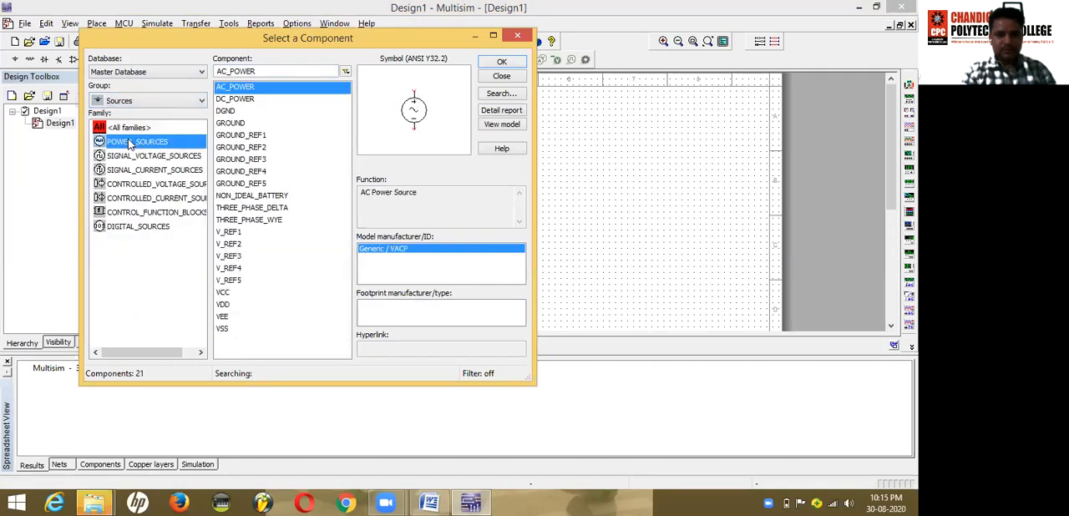
{"action": "left_click", "coordinate": [237, 99]}
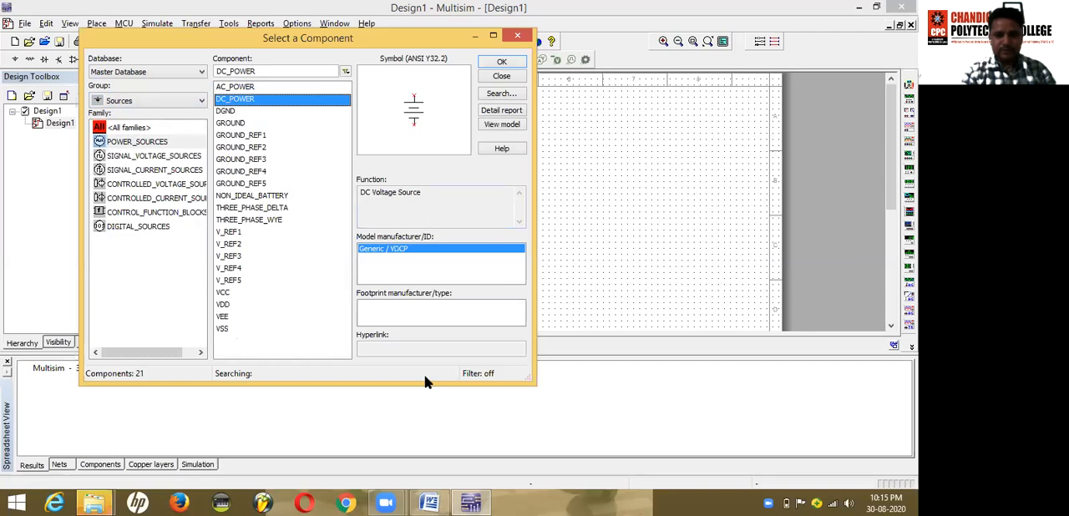
{"action": "left_click", "coordinate": [431, 502]}
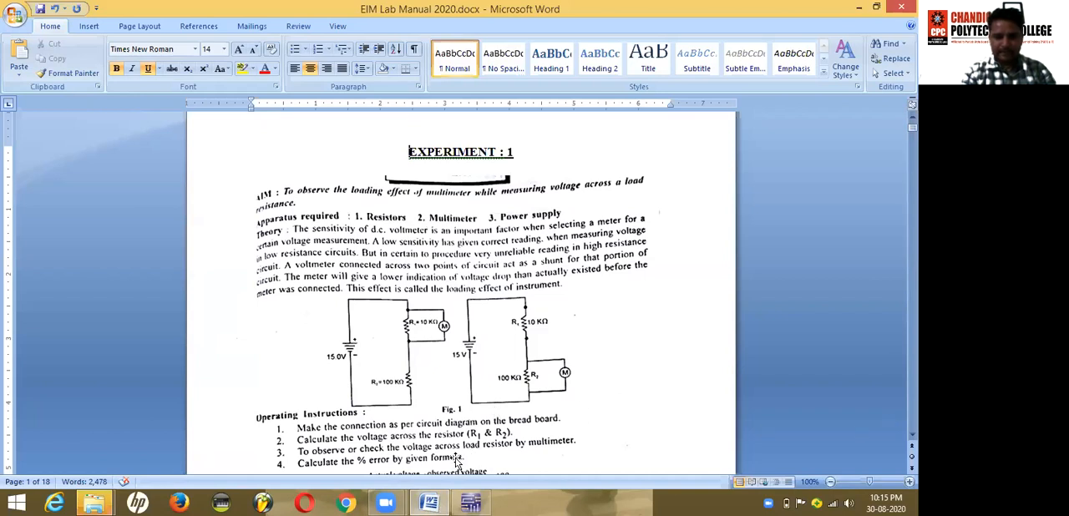
{"action": "left_click", "coordinate": [470, 502]}
{"action": "left_click", "coordinate": [501, 65]}
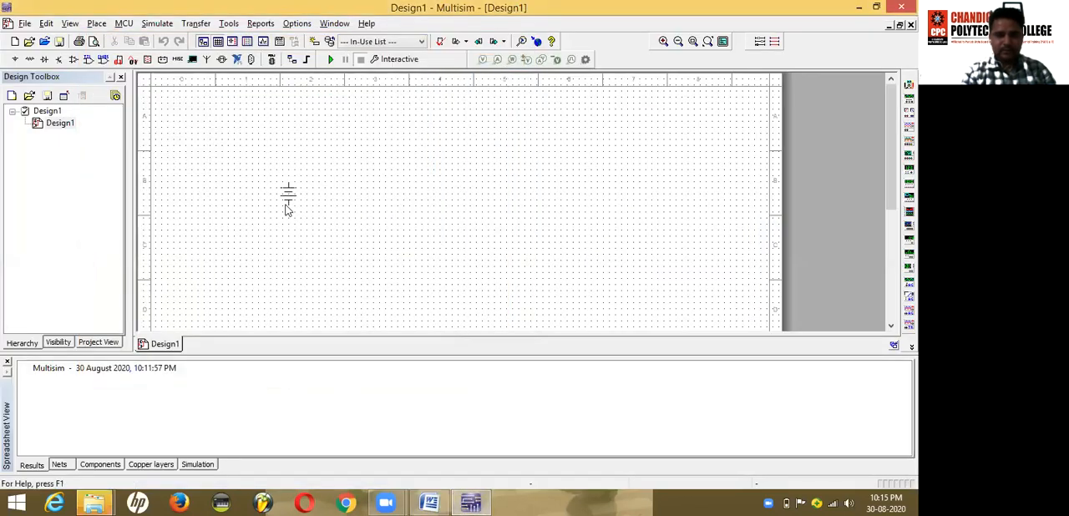
{"action": "left_click", "coordinate": [280, 201]}
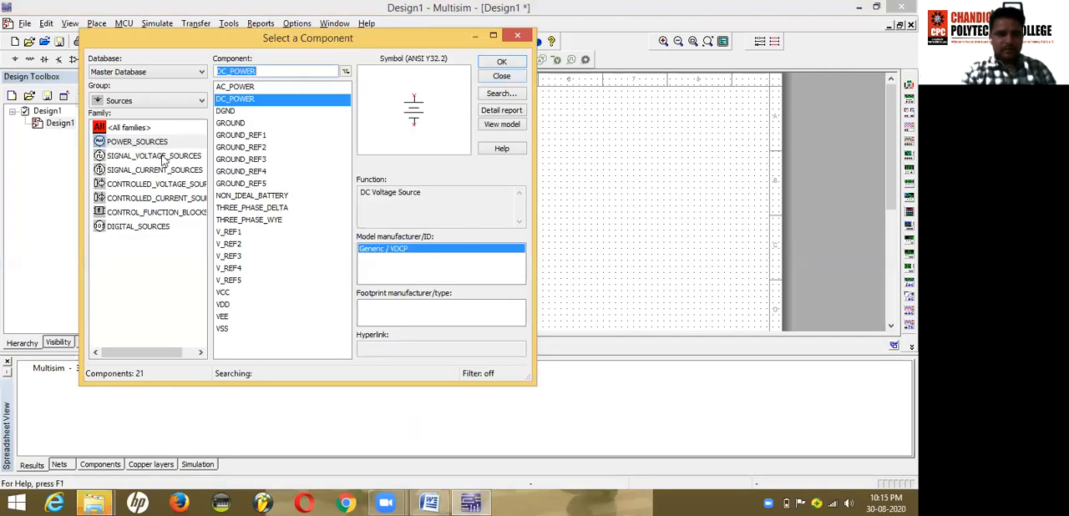
Step: Check the resistor values in the Word lab manual and place a 10k resistor from the Basic group to the upper right of the source
{"action": "left_click", "coordinate": [148, 101]}
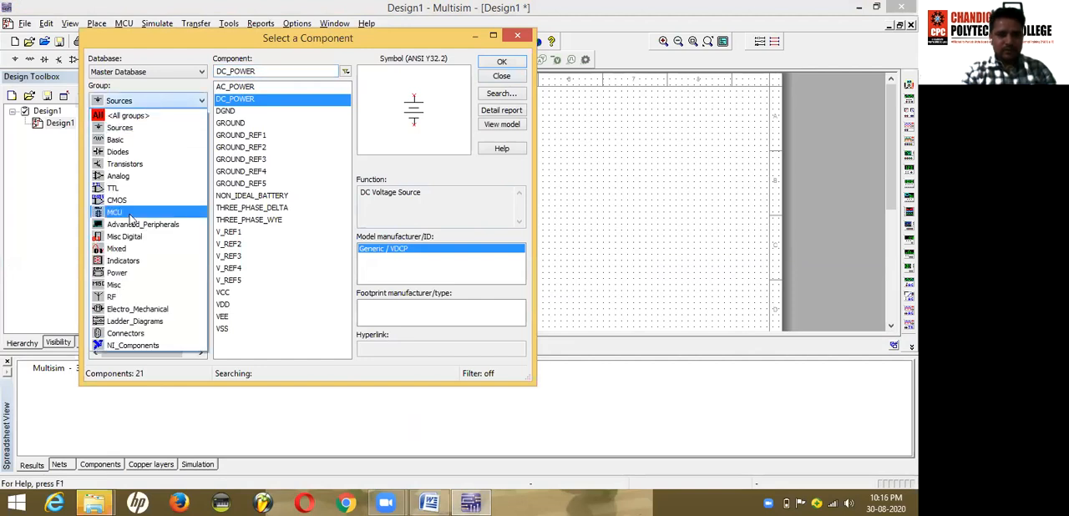
{"action": "left_click", "coordinate": [125, 139]}
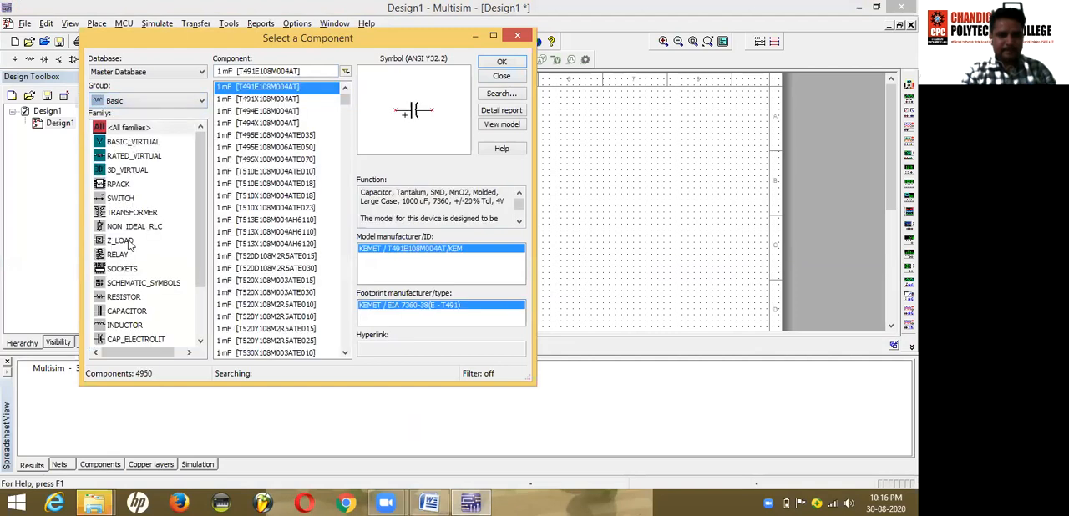
{"action": "left_click", "coordinate": [118, 298]}
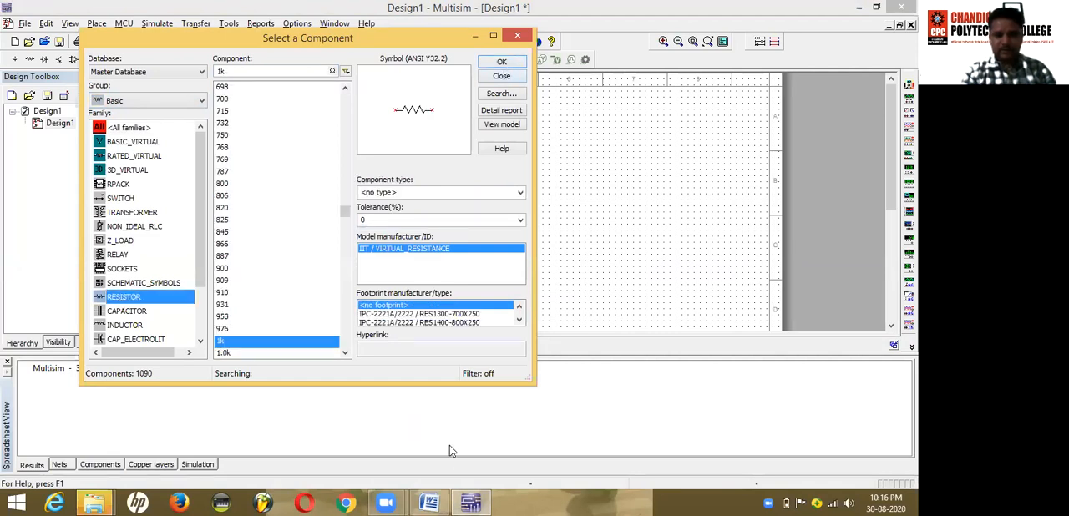
{"action": "left_click", "coordinate": [431, 393]}
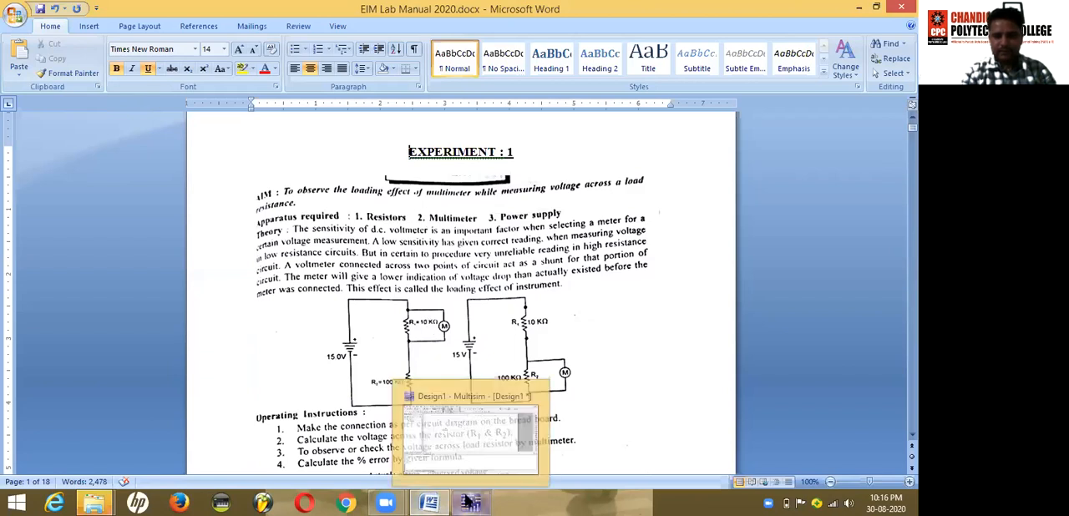
{"action": "left_click", "coordinate": [470, 502]}
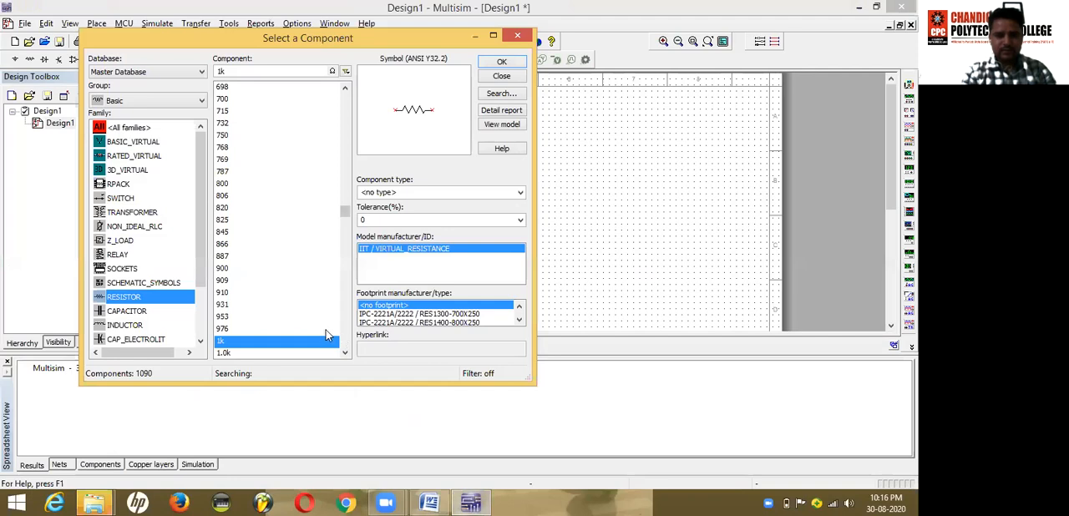
{"action": "left_click", "coordinate": [346, 354]}
{"action": "left_click_drag", "start_coordinate": [346, 355], "coordinate": [344, 336]}
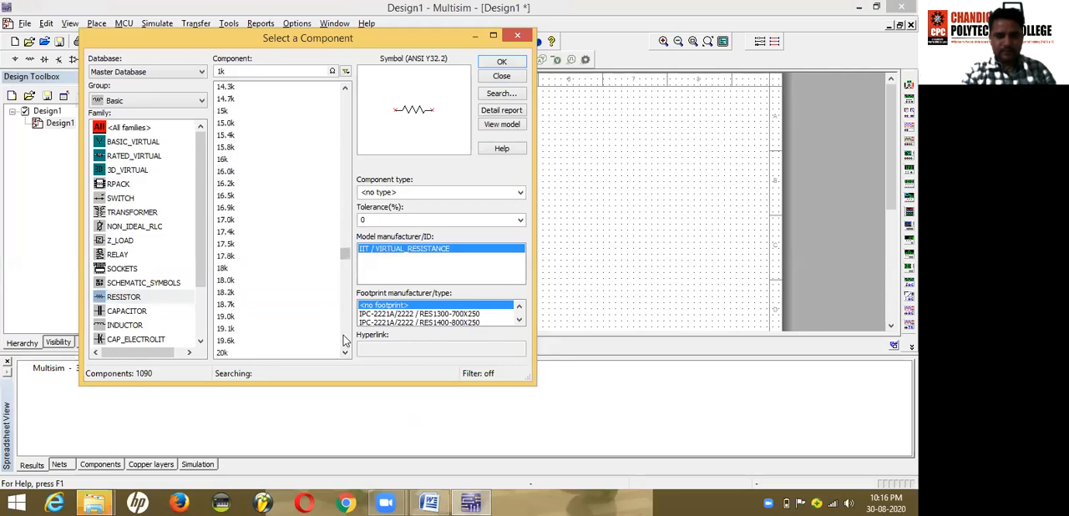
{"action": "left_click", "coordinate": [342, 99]}
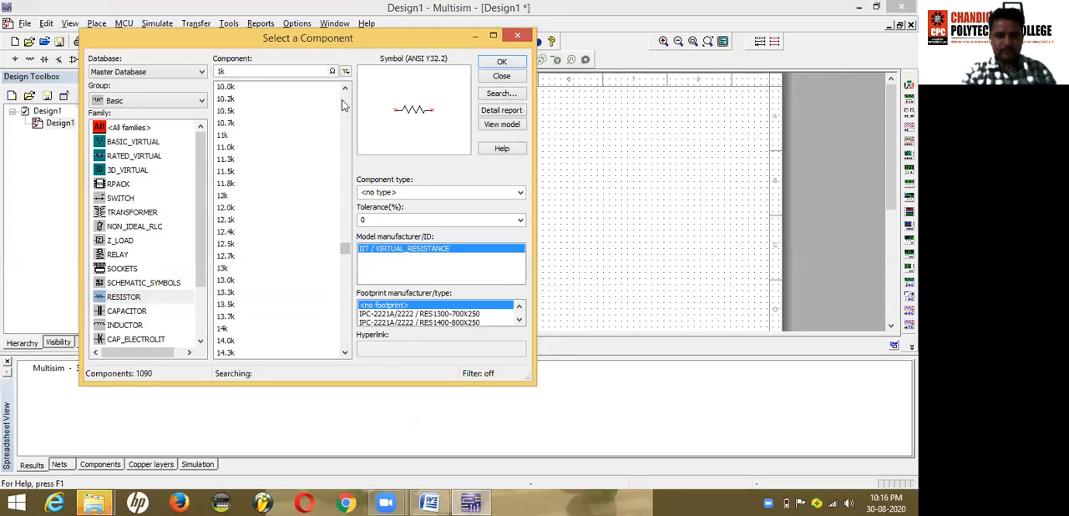
{"action": "left_click", "coordinate": [345, 88]}
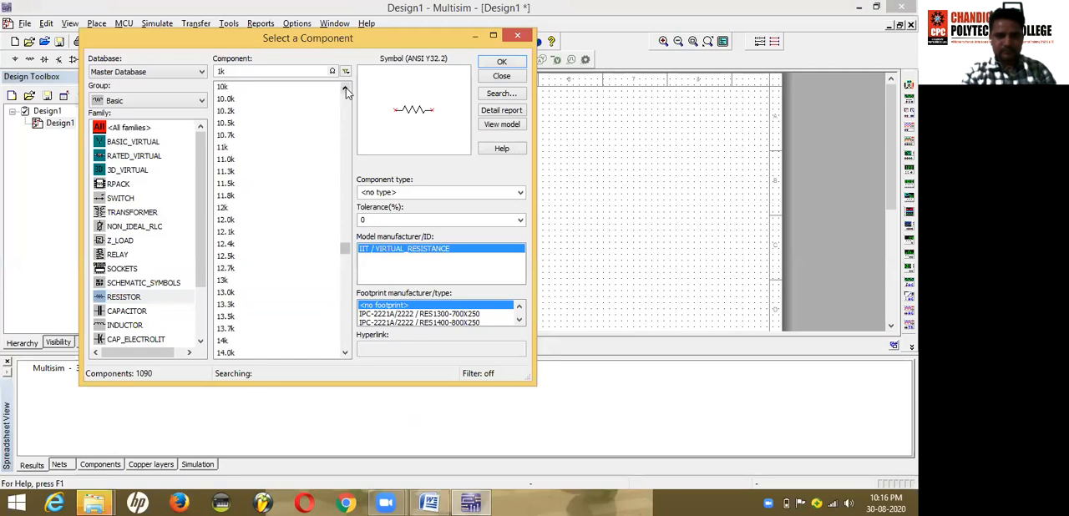
{"action": "left_click", "coordinate": [225, 87]}
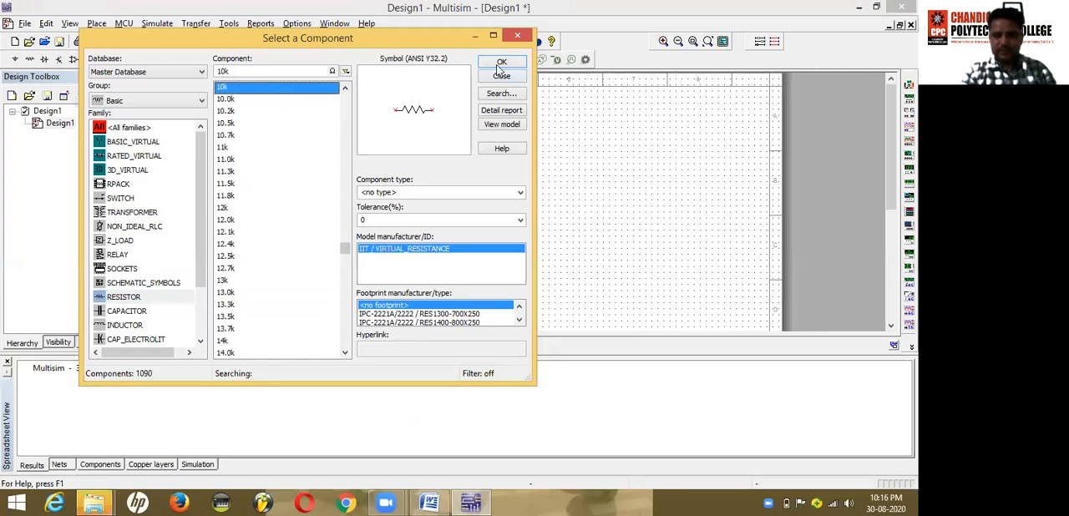
{"action": "left_click", "coordinate": [501, 63]}
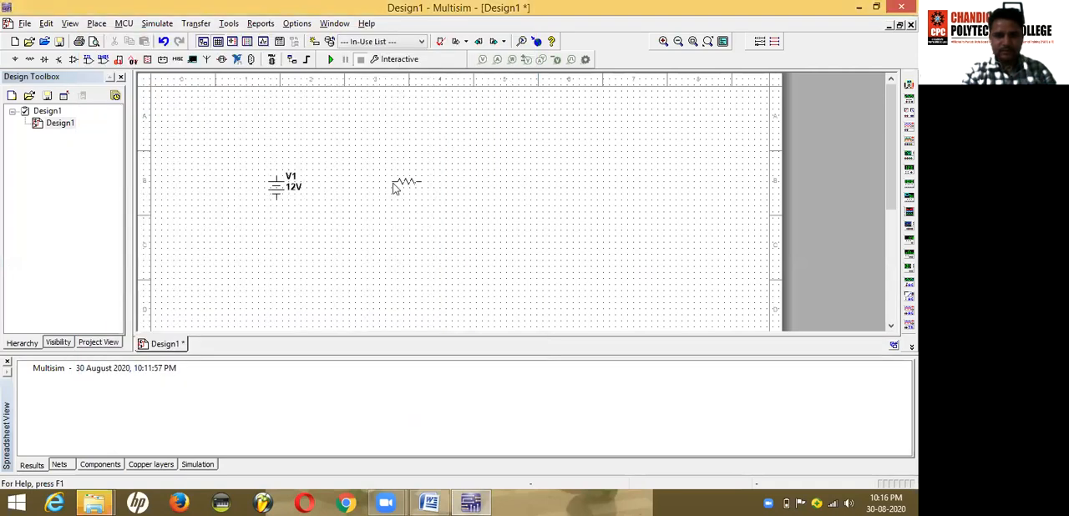
{"action": "left_click", "coordinate": [365, 151]}
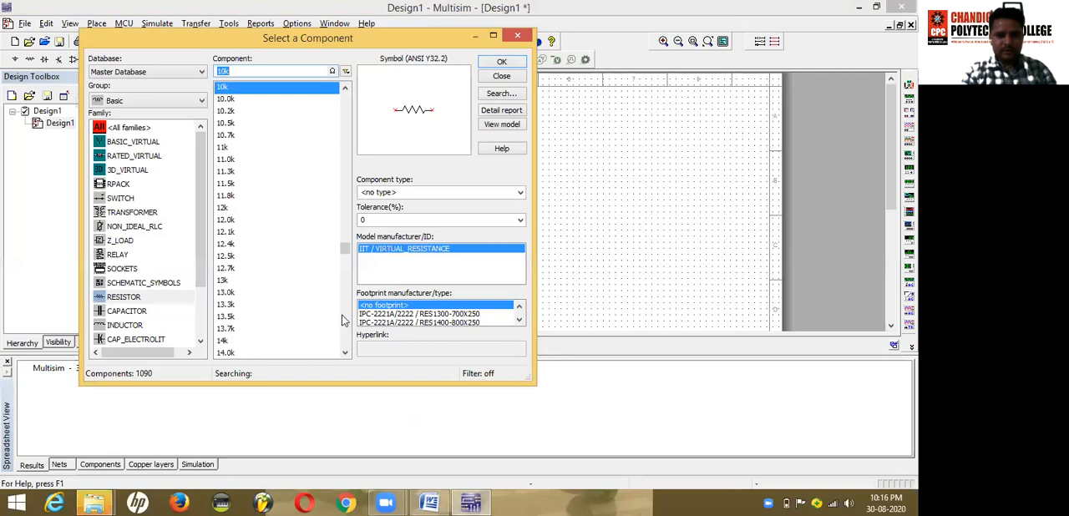
Step: Place a 100k resistor from the RESISTOR family below the 10 kΩ resistor
{"action": "left_click", "coordinate": [346, 321]}
{"action": "left_click", "coordinate": [346, 324]}
{"action": "left_click", "coordinate": [346, 324]}
{"action": "left_click", "coordinate": [348, 121]}
{"action": "left_click", "coordinate": [348, 121]}
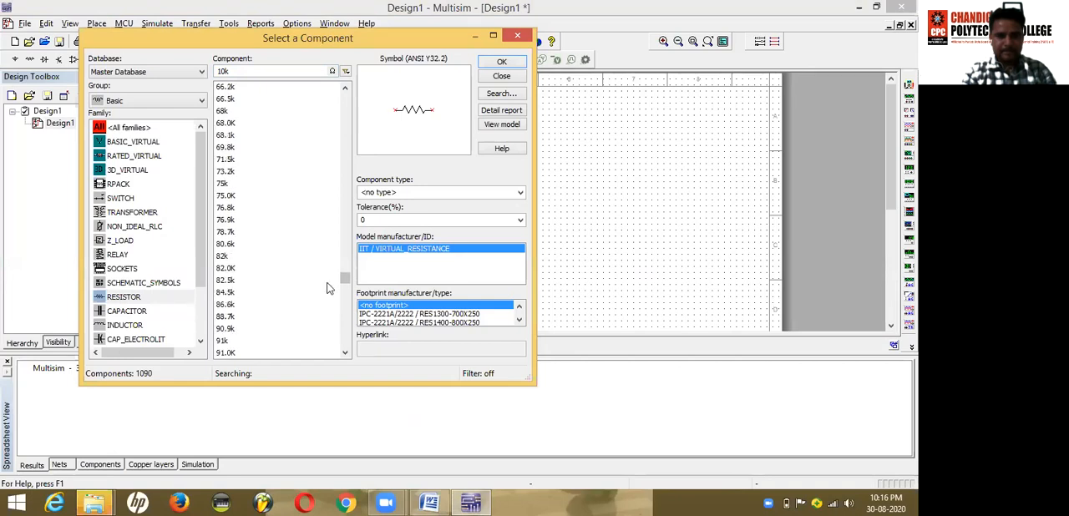
{"action": "left_click", "coordinate": [345, 354]}
{"action": "left_click", "coordinate": [346, 354]}
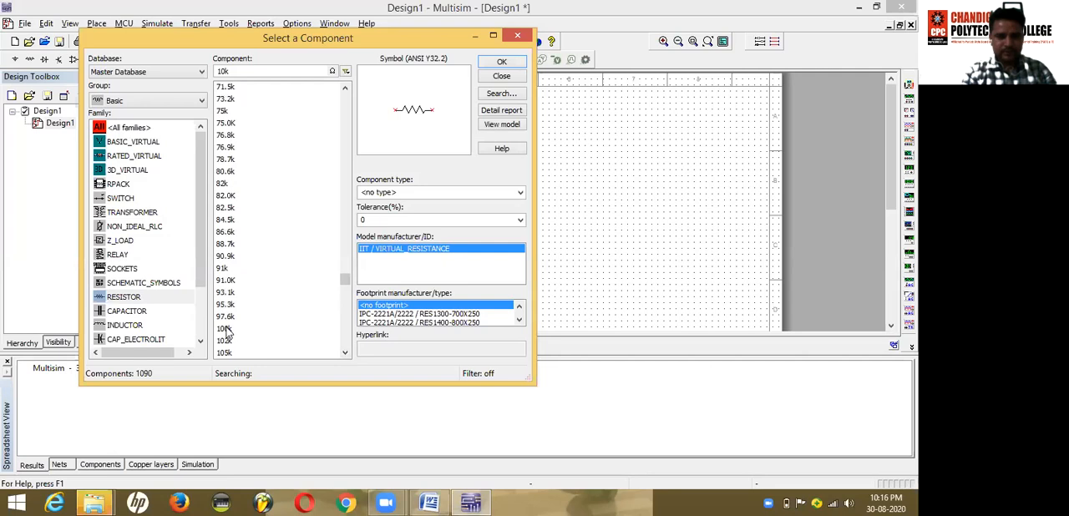
{"action": "left_click", "coordinate": [230, 329]}
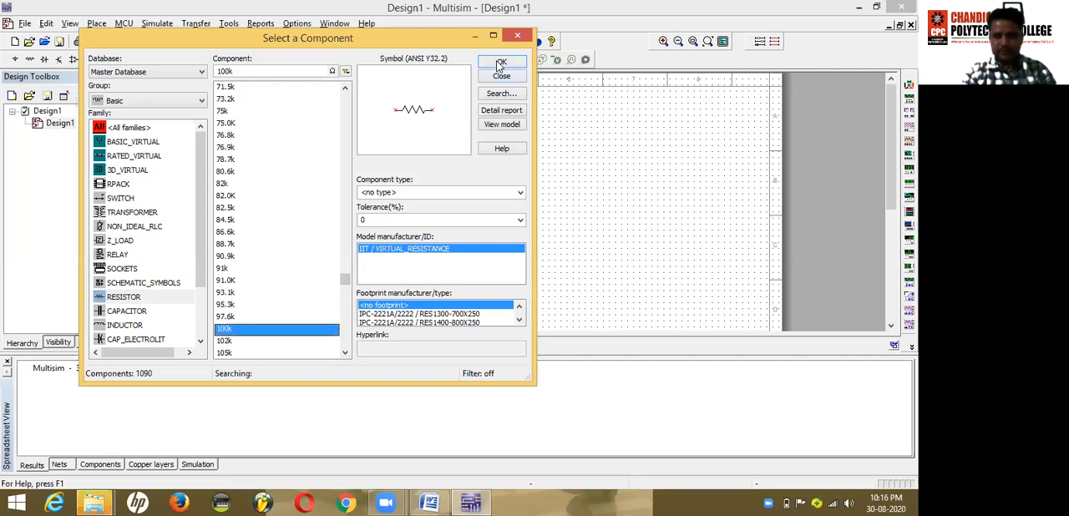
{"action": "left_click", "coordinate": [501, 63]}
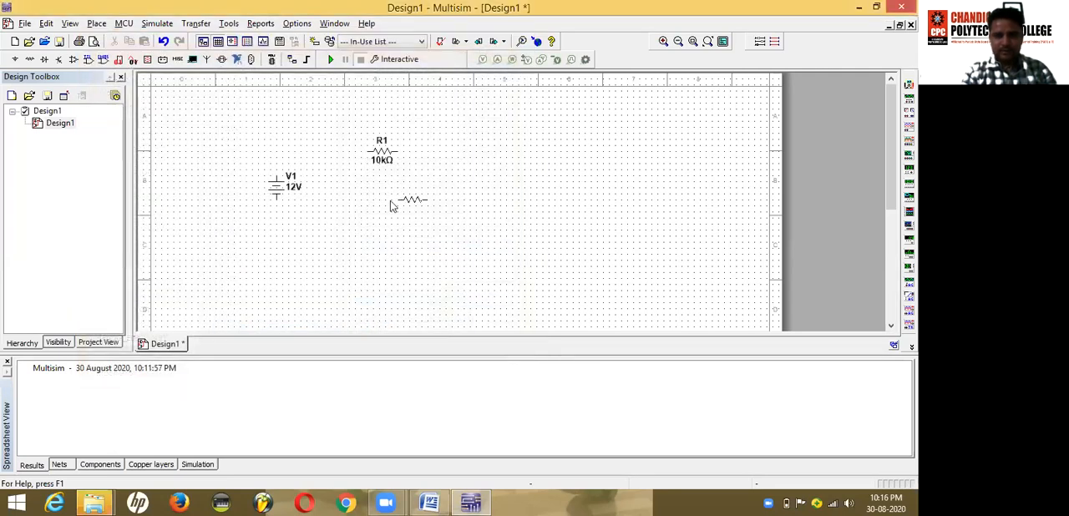
{"action": "left_click", "coordinate": [375, 223]}
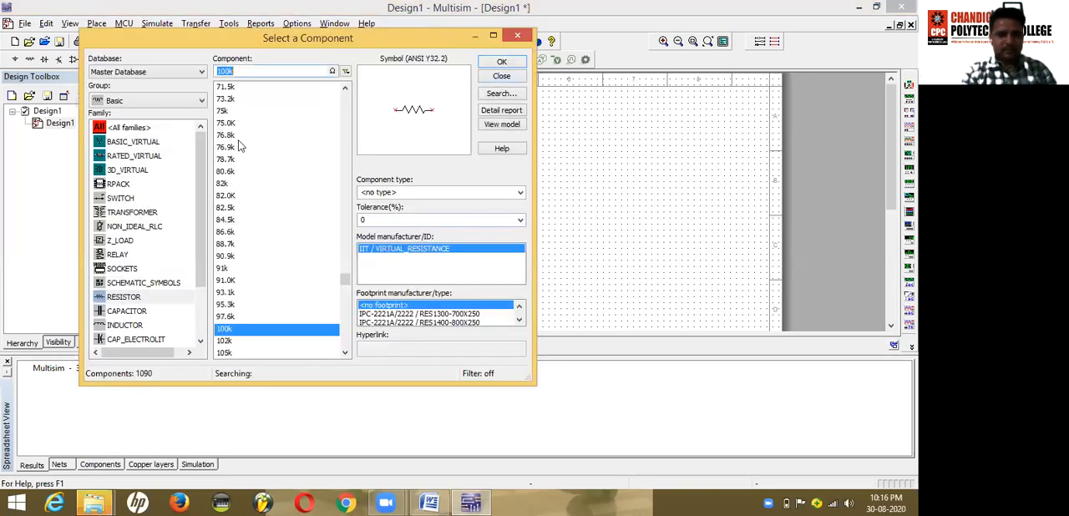
Step: Place a GROUND symbol from the POWER_SOURCES family below the source and resistors, and finish adding components
{"action": "left_click", "coordinate": [160, 101]}
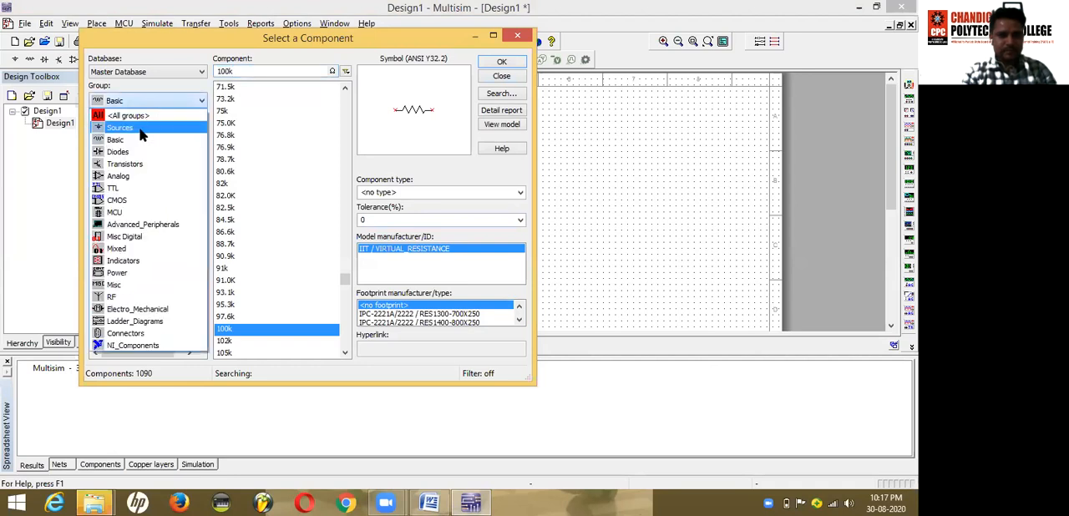
{"action": "left_click", "coordinate": [140, 130]}
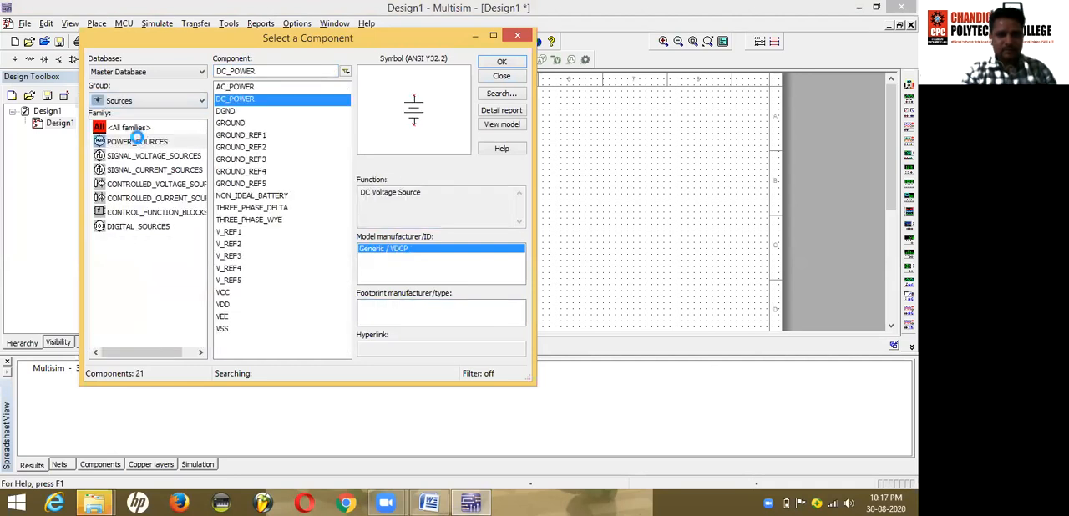
{"action": "left_click", "coordinate": [137, 142]}
{"action": "left_click", "coordinate": [230, 124]}
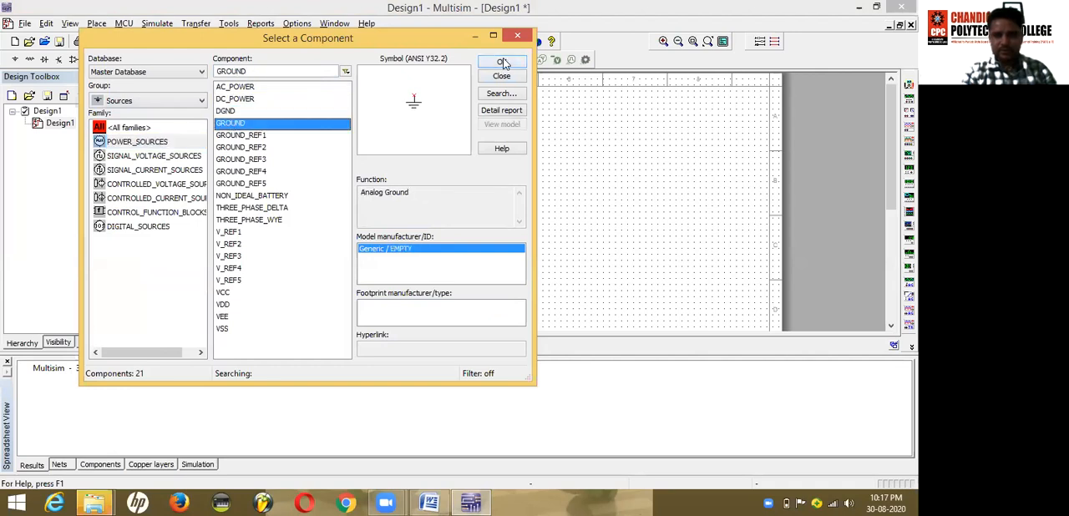
{"action": "left_click", "coordinate": [503, 63]}
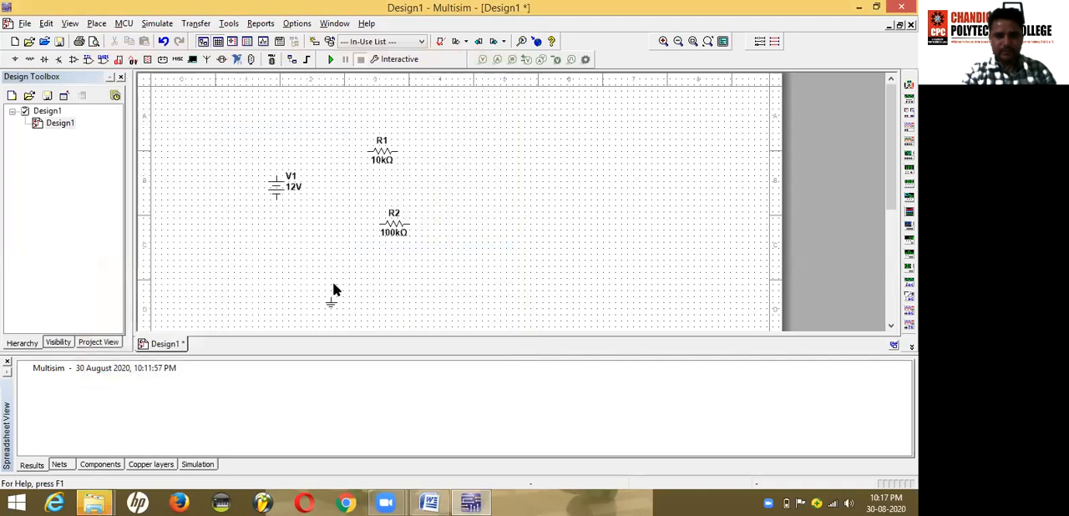
{"action": "left_click", "coordinate": [332, 289]}
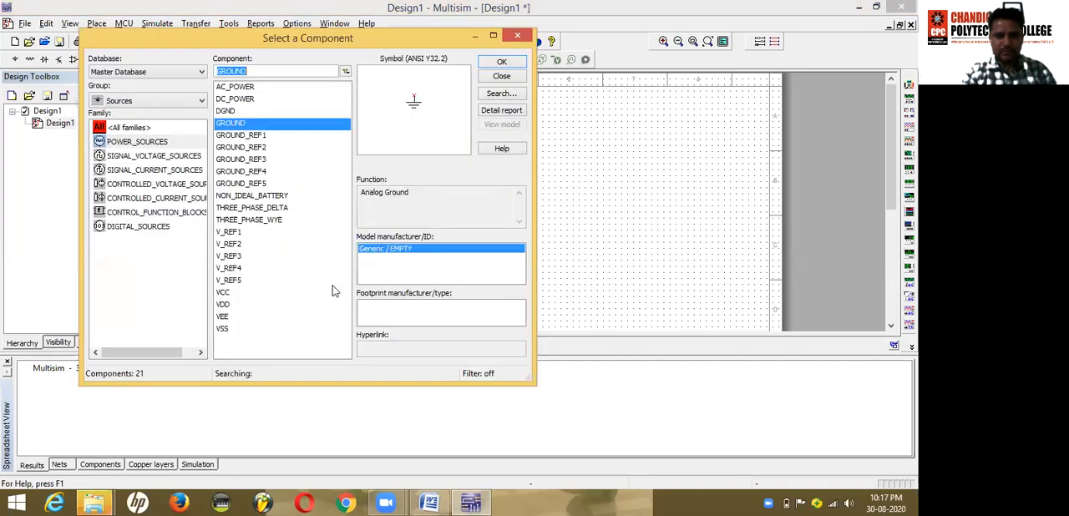
{"action": "left_click", "coordinate": [502, 77]}
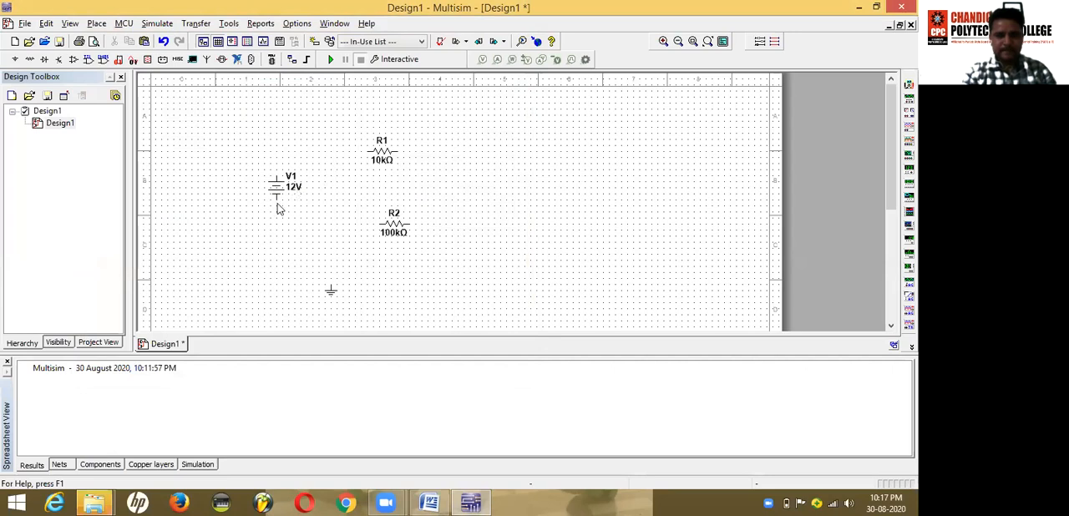
Step: Rotate resistors R1 and R2 90° clockwise and align R2 directly below R1
{"action": "left_click", "coordinate": [384, 155]}
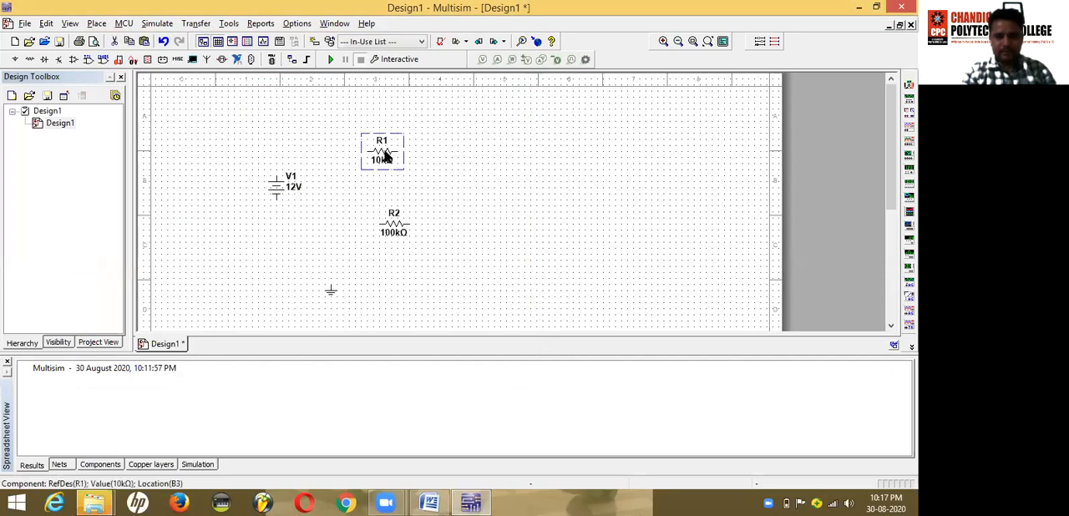
{"action": "right_click", "coordinate": [384, 155]}
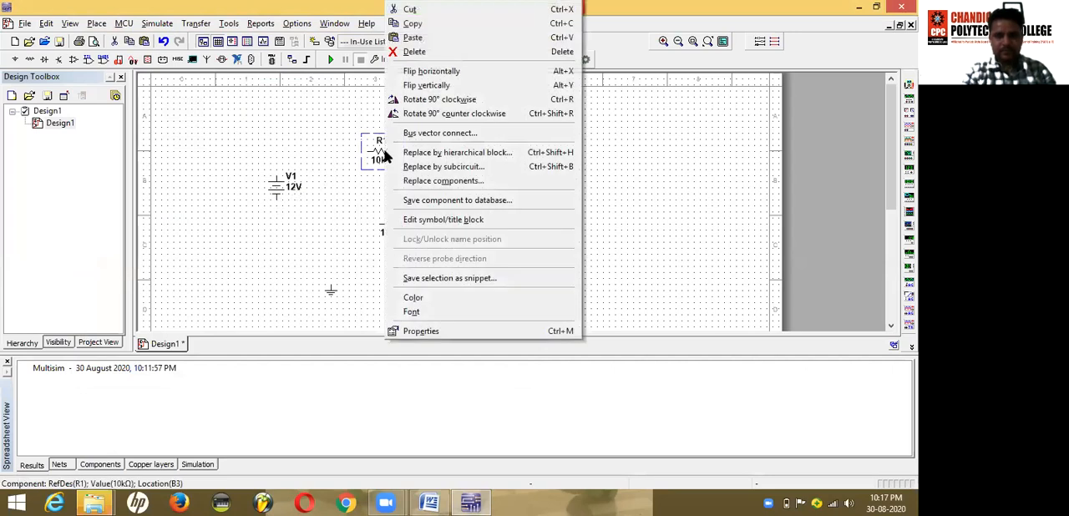
{"action": "left_click", "coordinate": [433, 100]}
{"action": "left_click", "coordinate": [399, 224]}
{"action": "right_click", "coordinate": [398, 224]}
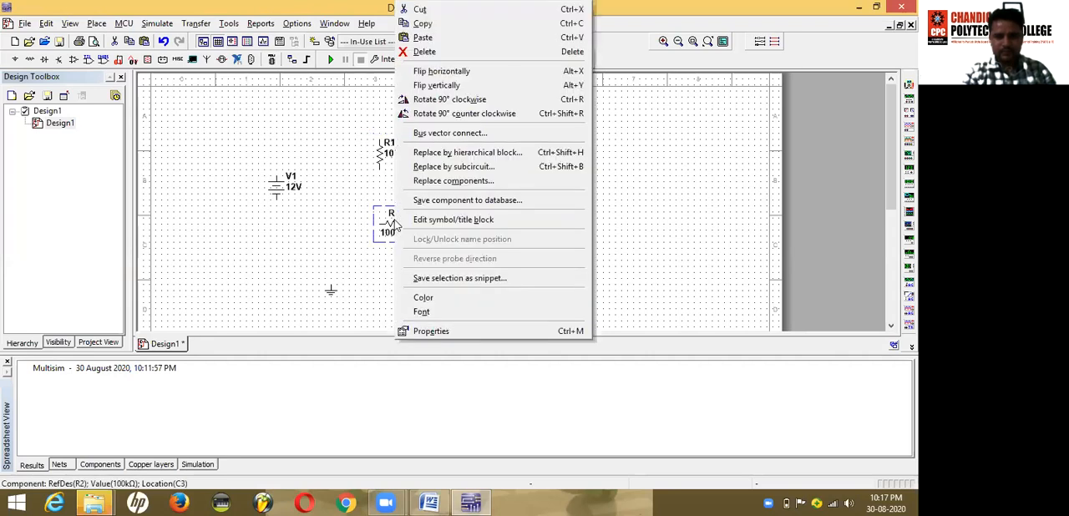
{"action": "left_click", "coordinate": [451, 100]}
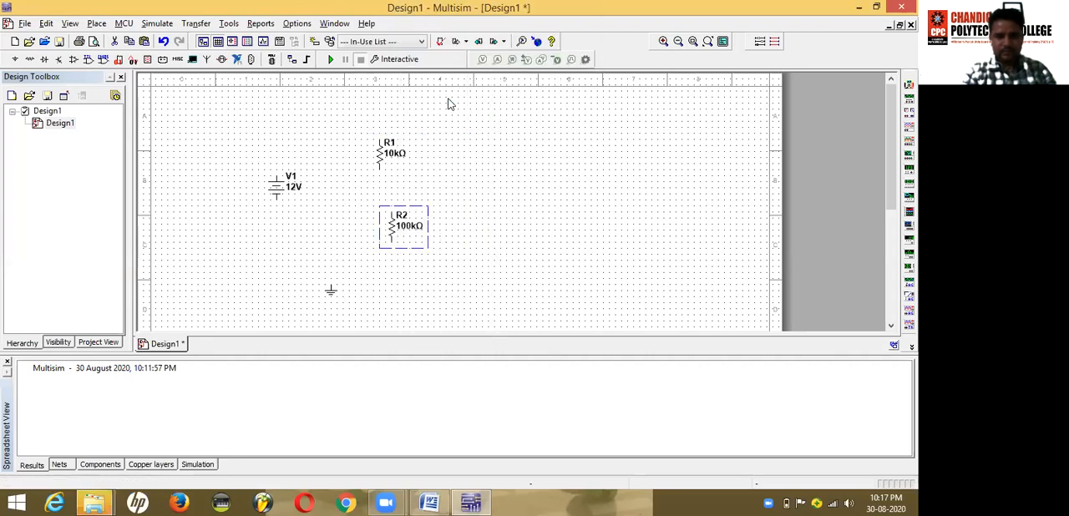
{"action": "left_click_drag", "start_coordinate": [396, 219], "coordinate": [384, 221]}
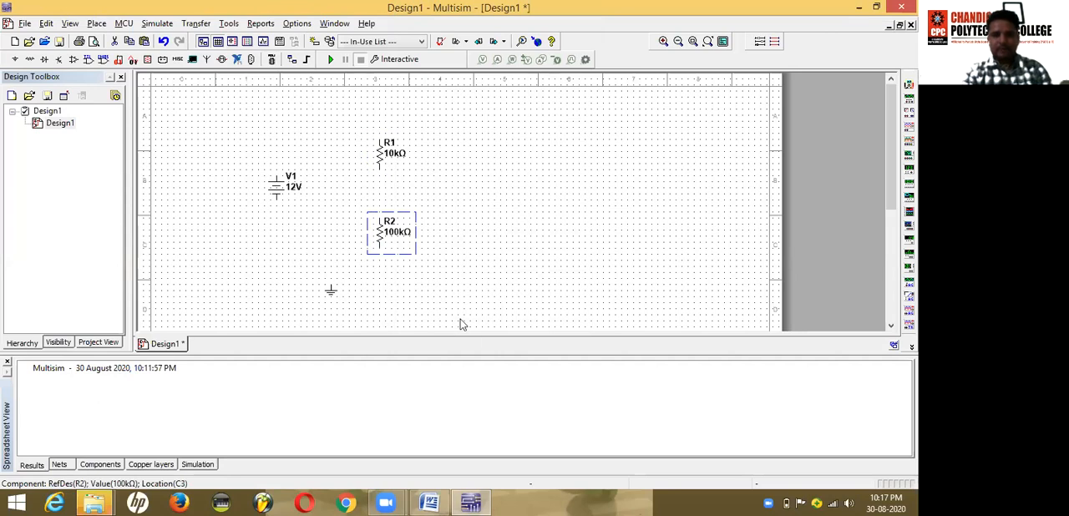
Step: Compare the component layout with the Experiment 1 circuit diagram in the Word lab manual and return to Multisim
{"action": "left_click", "coordinate": [430, 501]}
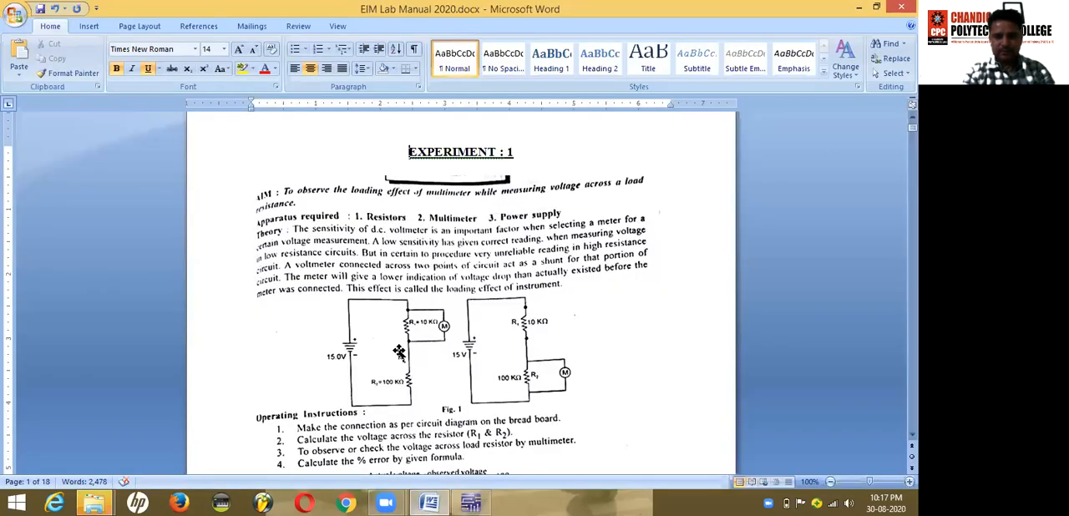
{"action": "left_click", "coordinate": [471, 502]}
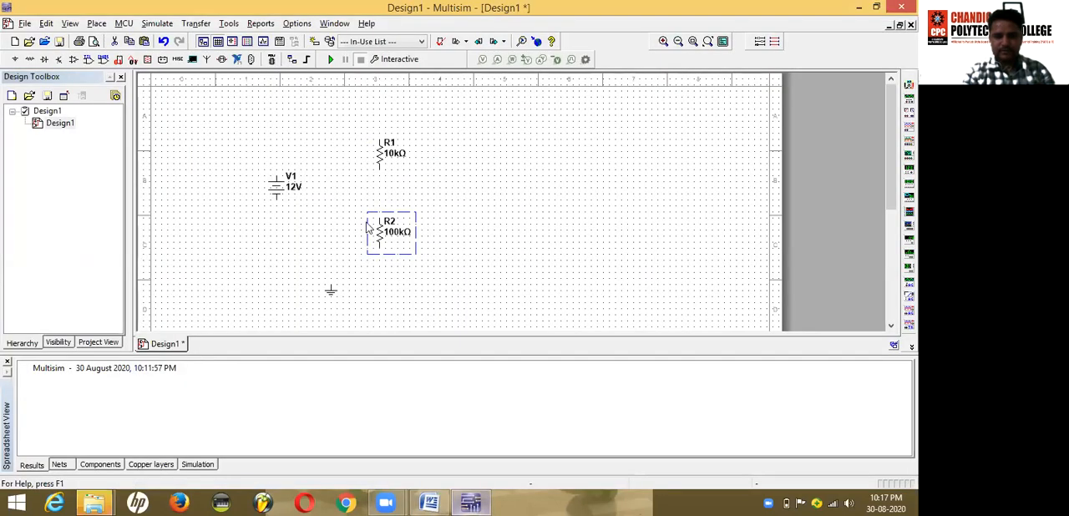
Step: Wire the positive terminal of V1 to the upper end of R1 and raise the wire's horizontal segment above the resistor
{"action": "left_click", "coordinate": [276, 174]}
{"action": "left_click", "coordinate": [380, 134]}
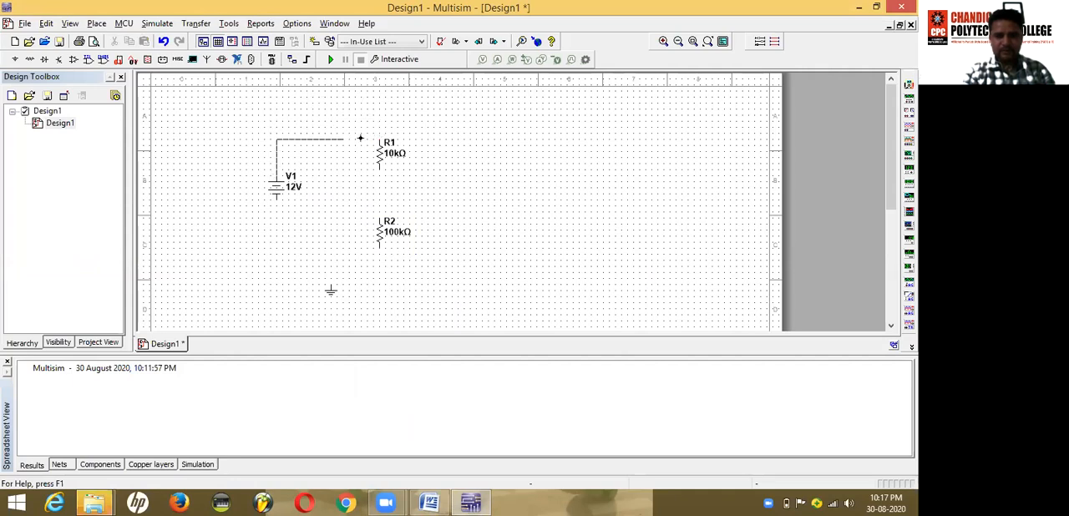
{"action": "left_click", "coordinate": [380, 137]}
{"action": "left_click_drag", "start_coordinate": [332, 139], "coordinate": [333, 114]}
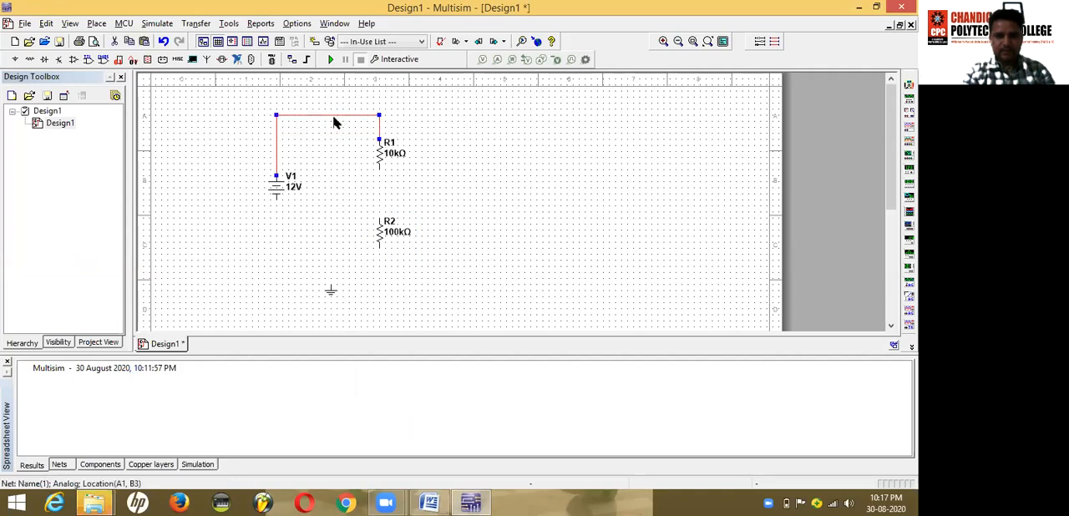
Step: Wire the negative terminal of V1 to the lower end of R2 and lower the wire's horizontal segment below the resistor
{"action": "left_click", "coordinate": [276, 198]}
{"action": "left_click", "coordinate": [380, 248]}
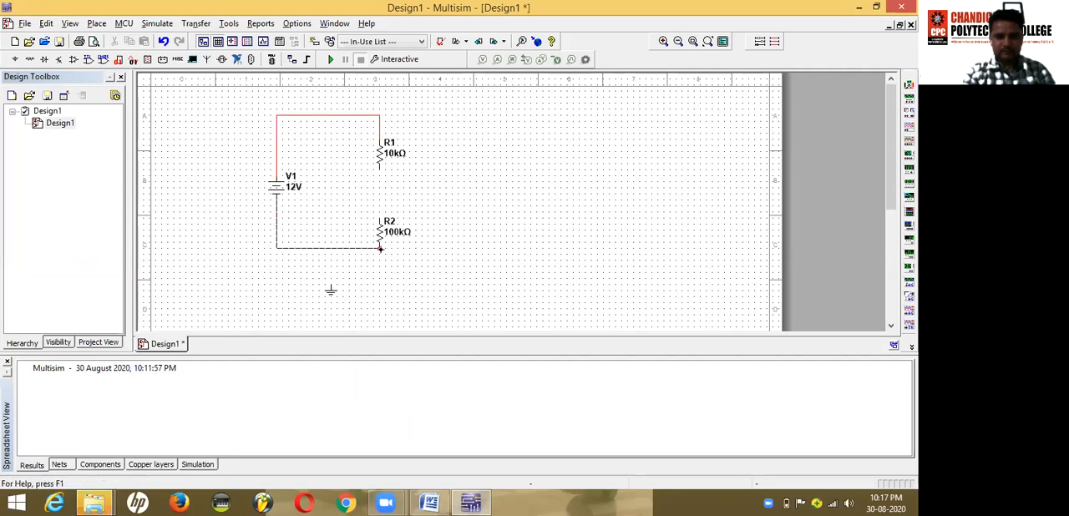
{"action": "left_click", "coordinate": [330, 249]}
{"action": "left_click_drag", "start_coordinate": [330, 249], "coordinate": [330, 261]}
Step: Connect the ground symbol to the bottom wire and wire the lower end of R1 to the upper end of R2
{"action": "left_click", "coordinate": [331, 285]}
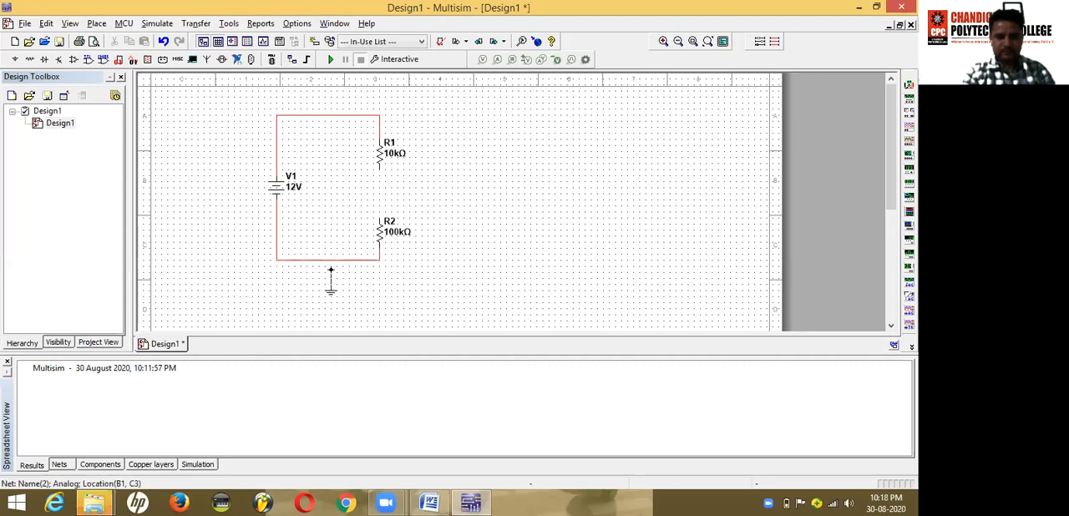
{"action": "left_click", "coordinate": [331, 259]}
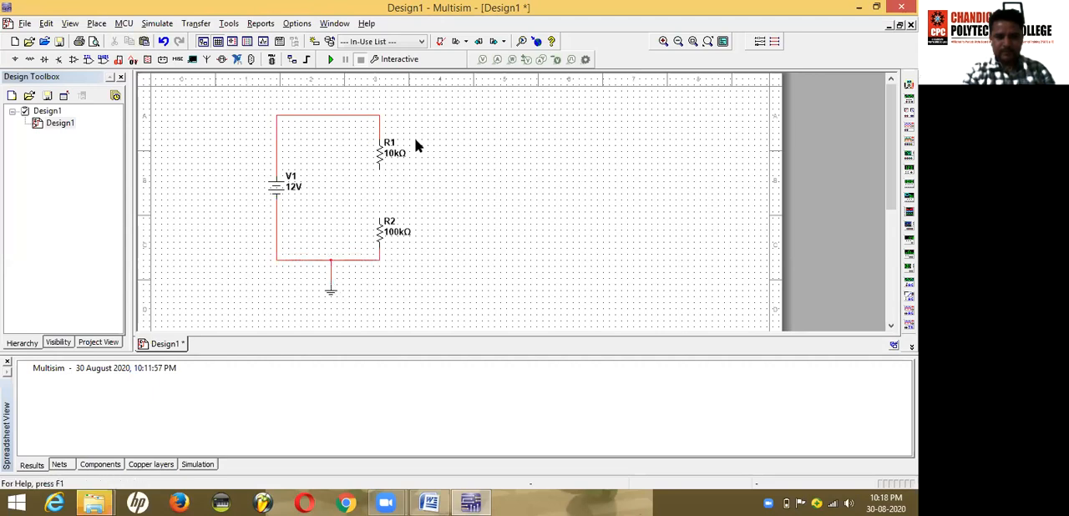
{"action": "left_click", "coordinate": [380, 168]}
Step: Review the Experiment 1 circuit diagram and calculation formulas in the Word lab manual and return to Multisim
{"action": "left_click", "coordinate": [433, 498]}
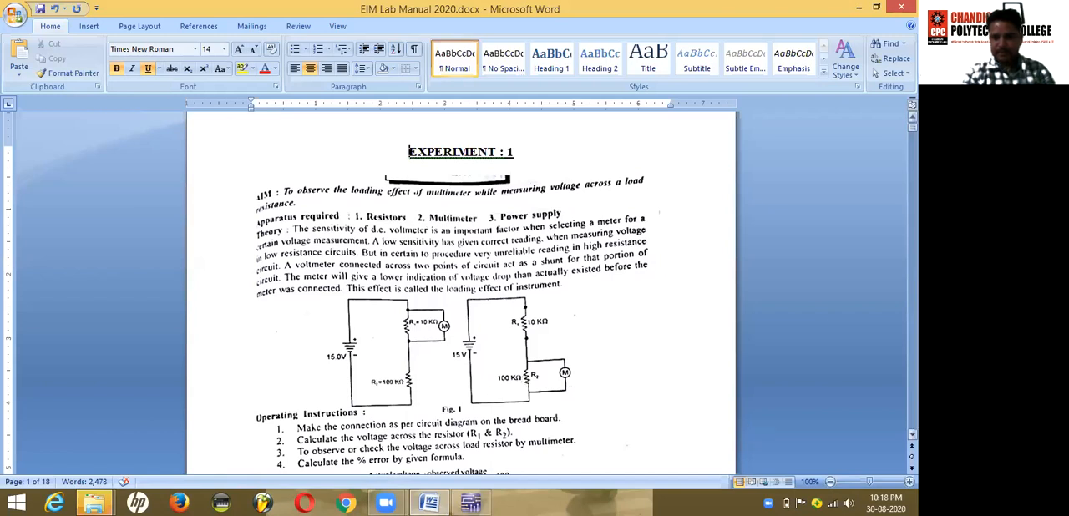
{"action": "scroll", "coordinate": [459, 293], "scroll_direction": "down", "scroll_amount": 5}
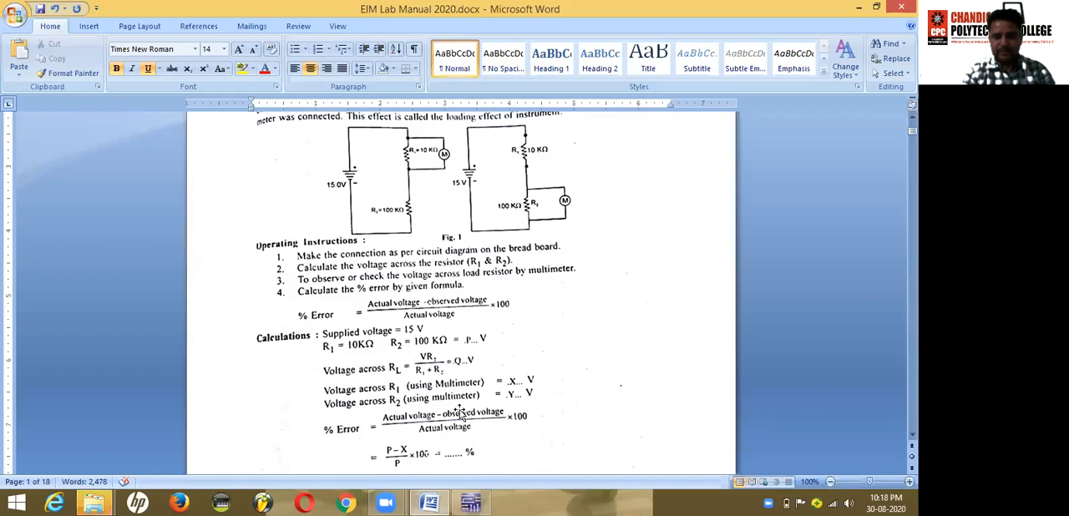
{"action": "left_click", "coordinate": [471, 501]}
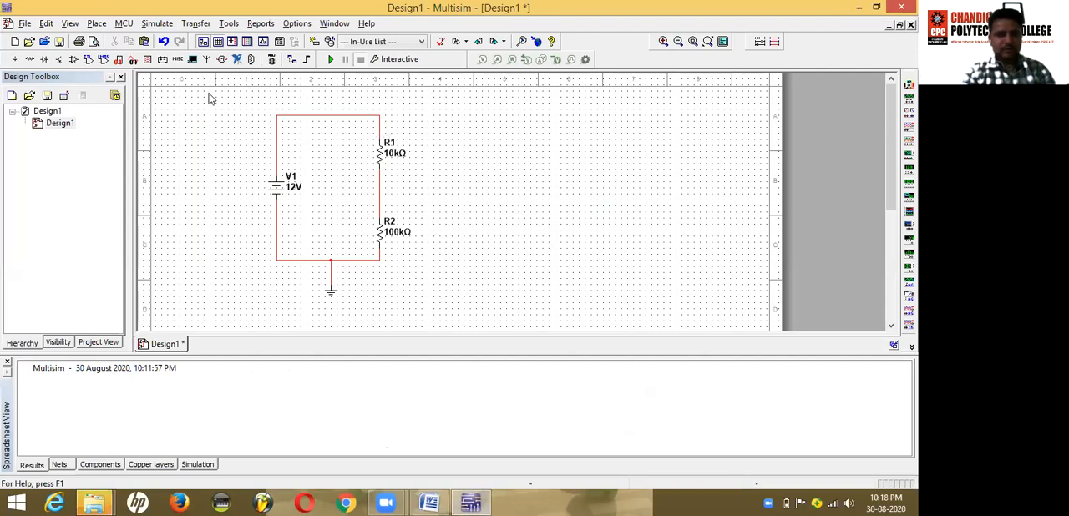
Step: Place a VOLTMETER_H from the VOLTMETER family of the Indicators group beside R1
{"action": "left_click", "coordinate": [98, 24]}
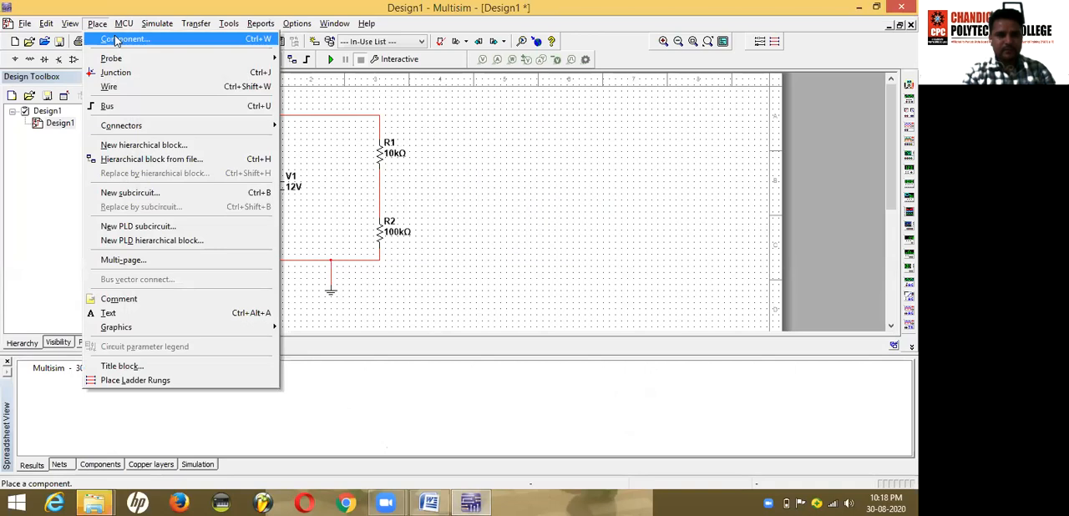
{"action": "left_click", "coordinate": [116, 41]}
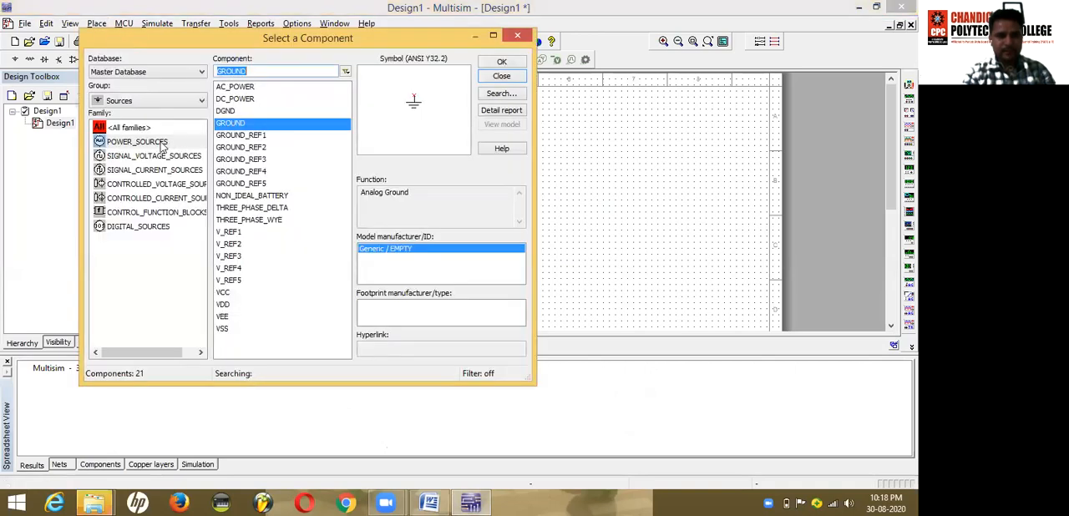
{"action": "left_click", "coordinate": [141, 101]}
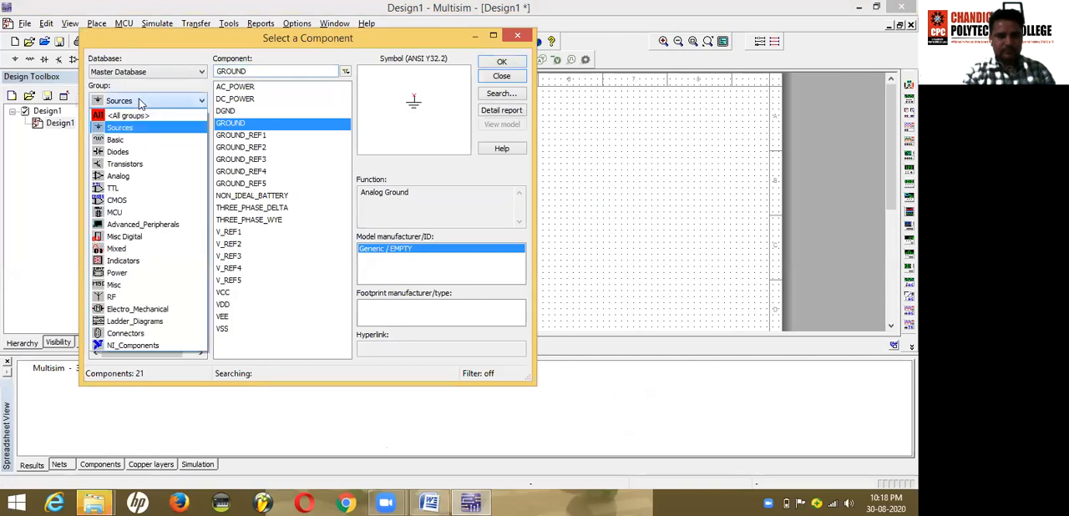
{"action": "left_click", "coordinate": [123, 261]}
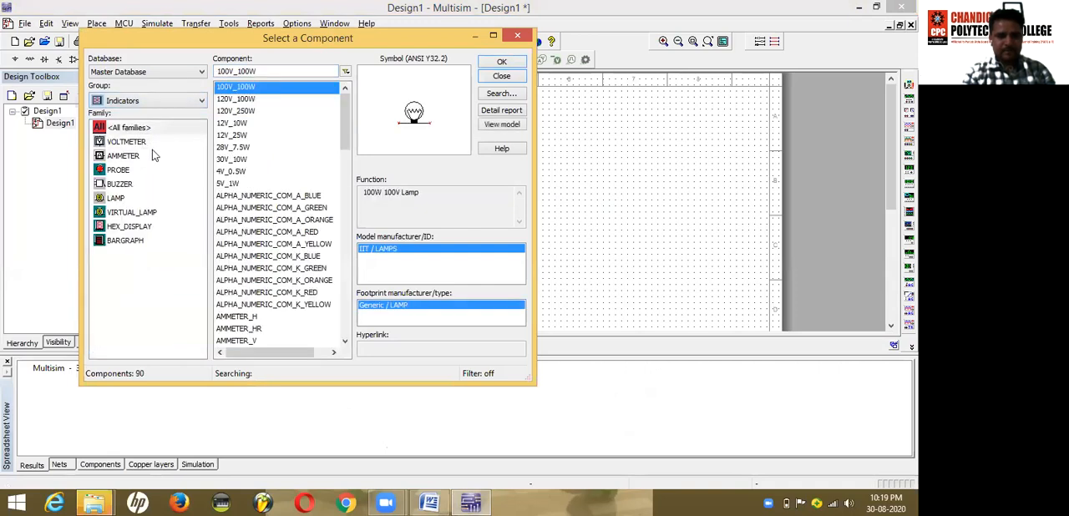
{"action": "left_click", "coordinate": [132, 143]}
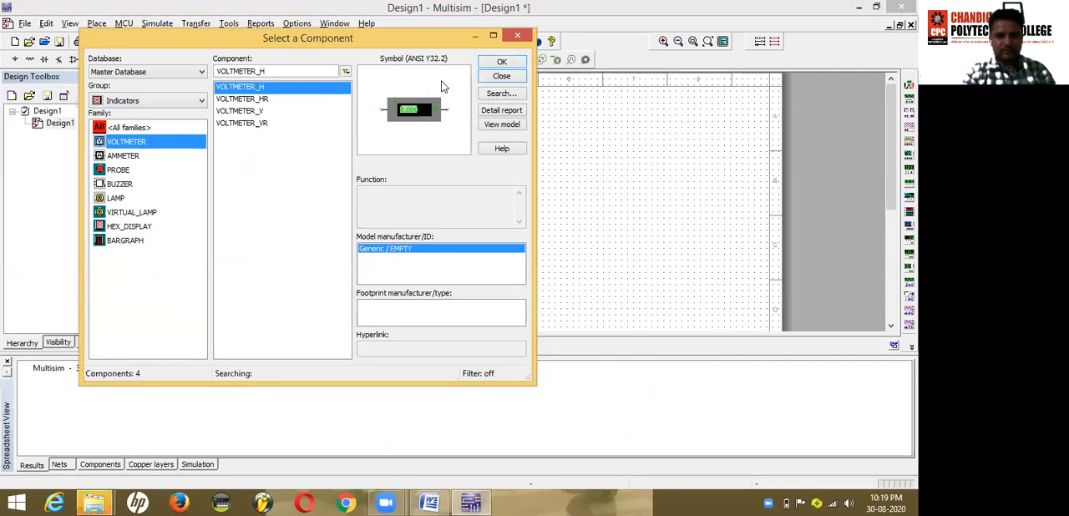
{"action": "left_click", "coordinate": [503, 61]}
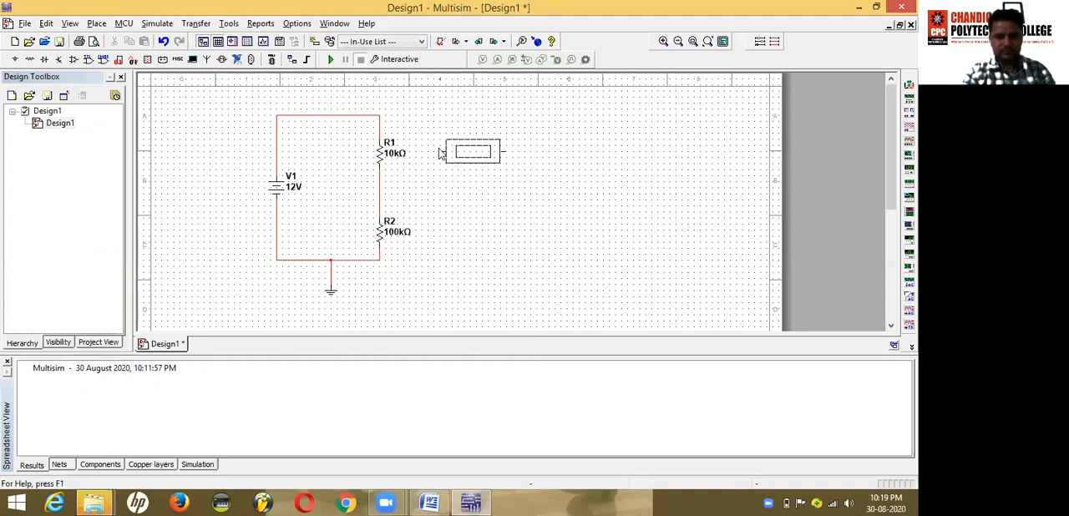
{"action": "key", "text": "Escape"}
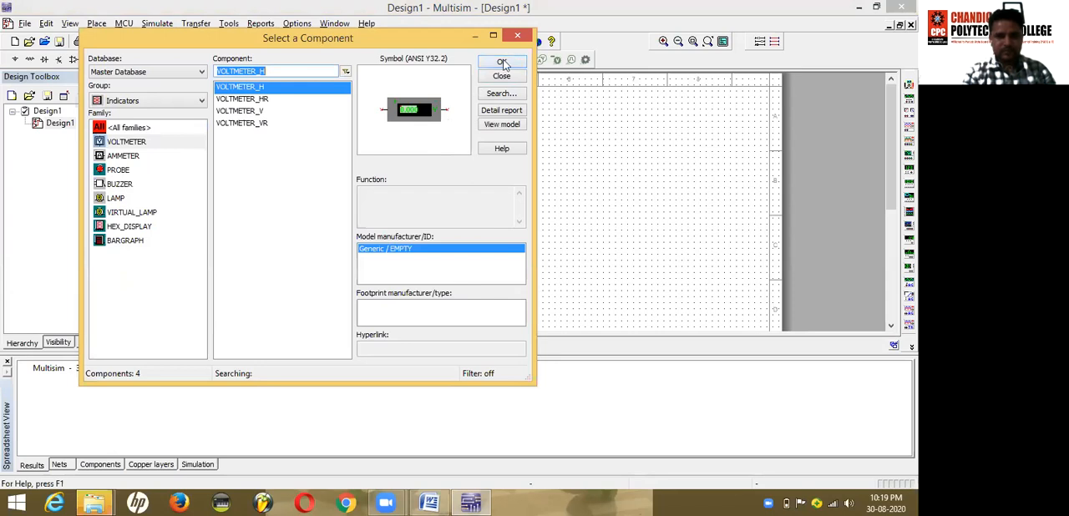
Step: Place a second VOLTMETER_H beside R2, directly below the first voltmeter, and finish adding components
{"action": "left_click", "coordinate": [502, 63]}
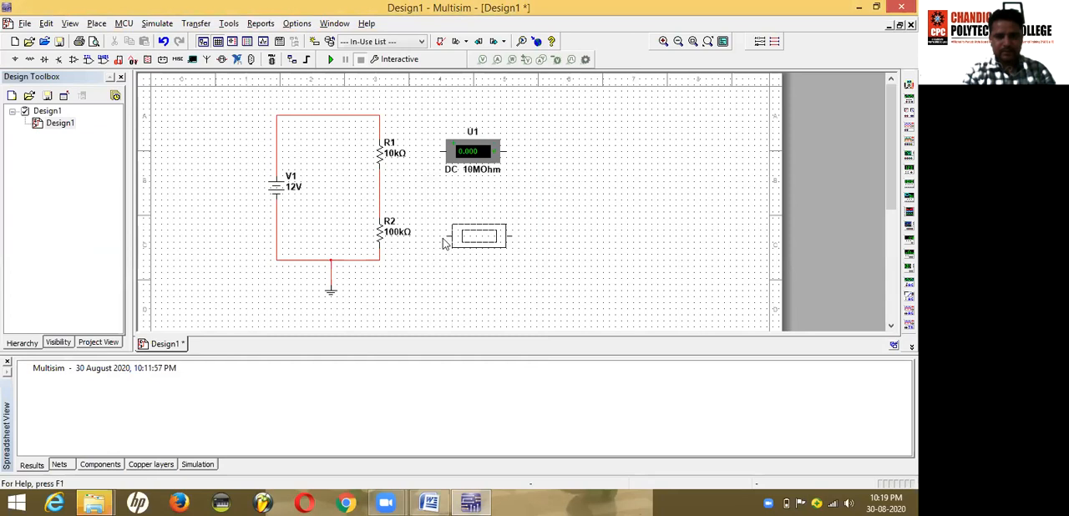
{"action": "key", "text": "Escape"}
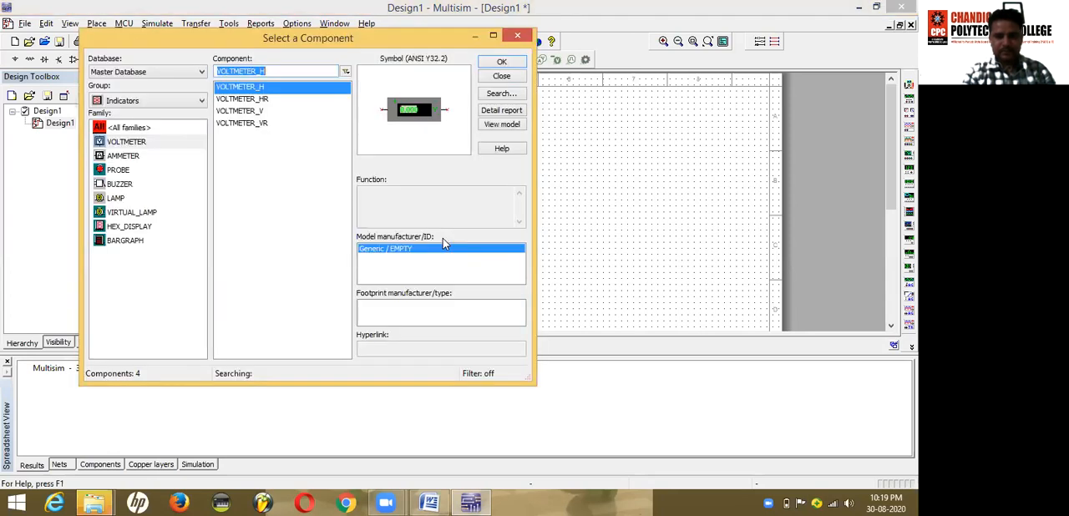
{"action": "left_click", "coordinate": [501, 76]}
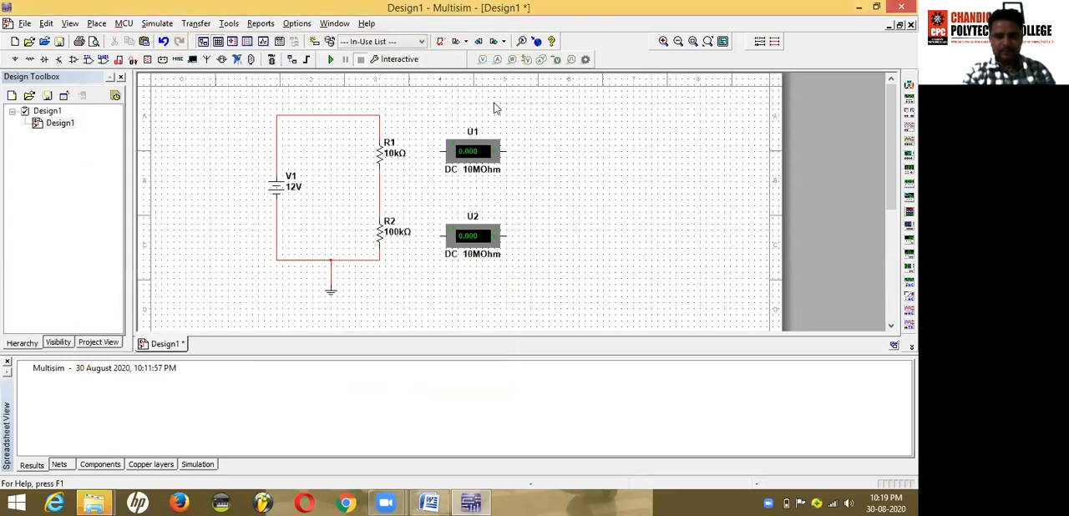
{"action": "right_click", "coordinate": [474, 149]}
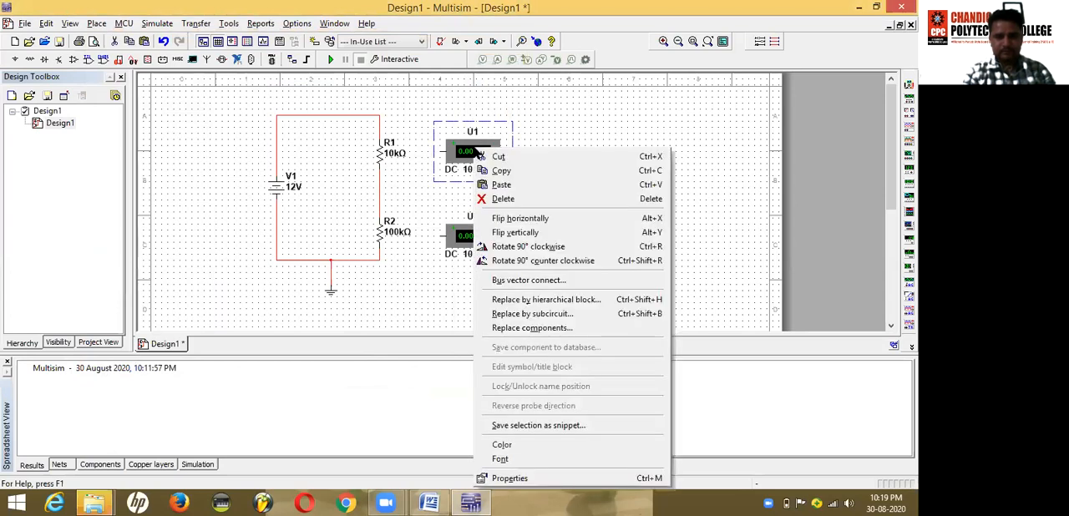
{"action": "left_click", "coordinate": [525, 247]}
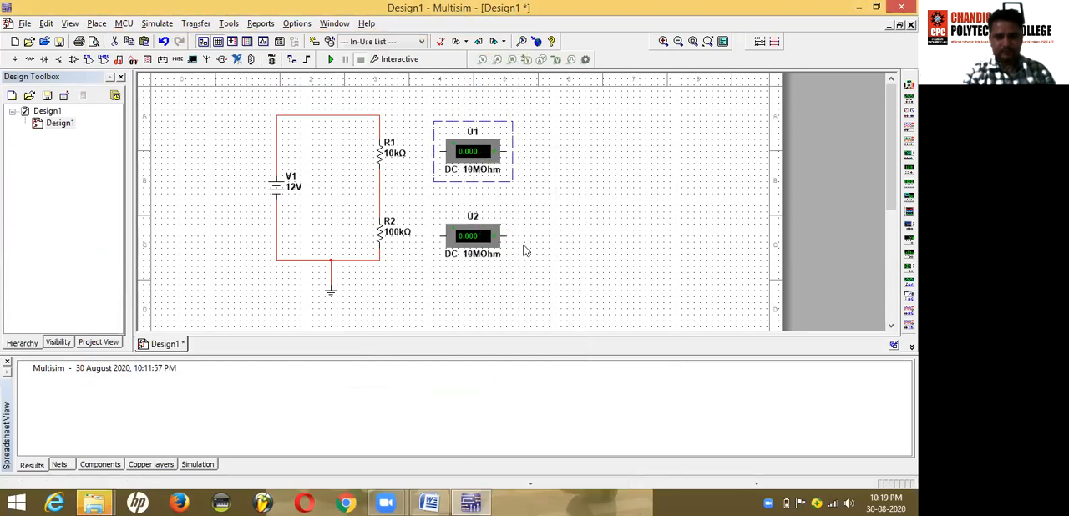
{"action": "right_click", "coordinate": [476, 152]}
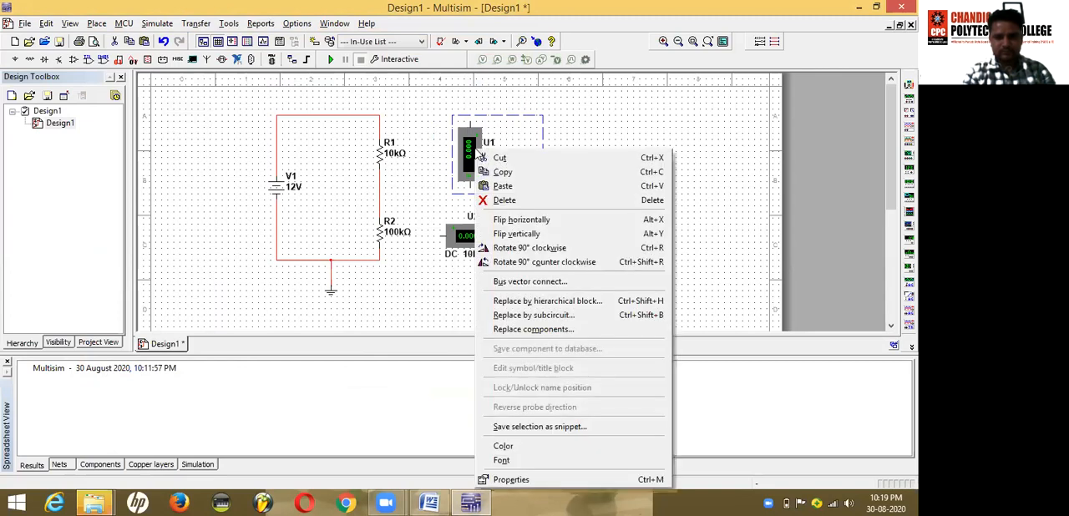
{"action": "left_click", "coordinate": [511, 263]}
{"action": "left_click", "coordinate": [535, 229]}
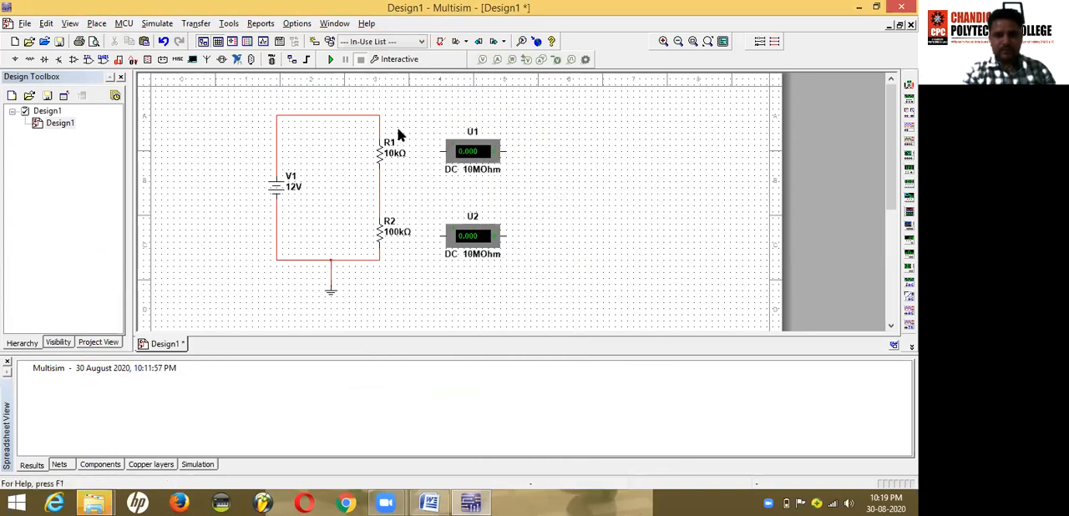
Step: Wire voltmeter U1 in parallel with R1, from the wire above the resistor to the wire between R1 and R2
{"action": "left_click", "coordinate": [439, 151]}
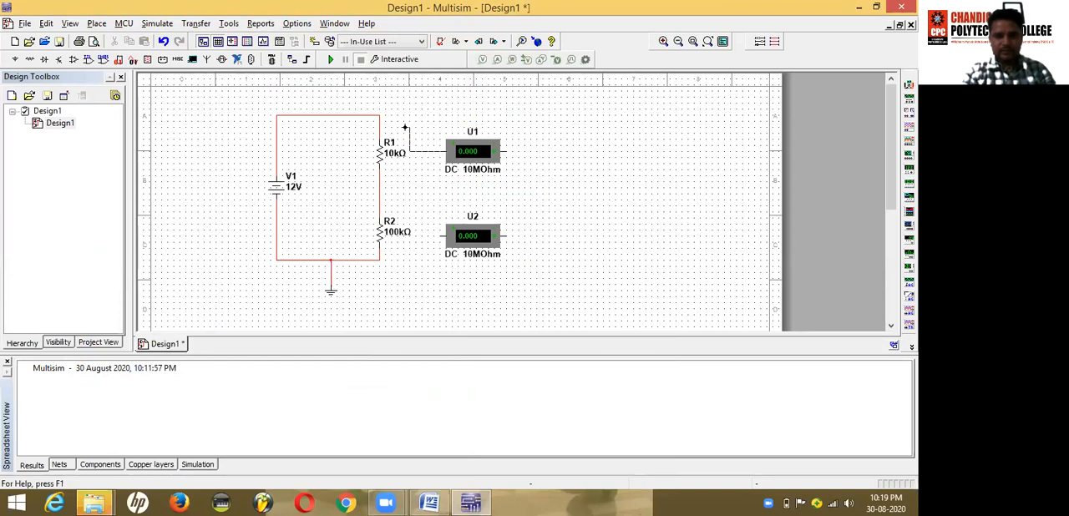
{"action": "left_click", "coordinate": [379, 129]}
{"action": "left_click", "coordinate": [505, 151]}
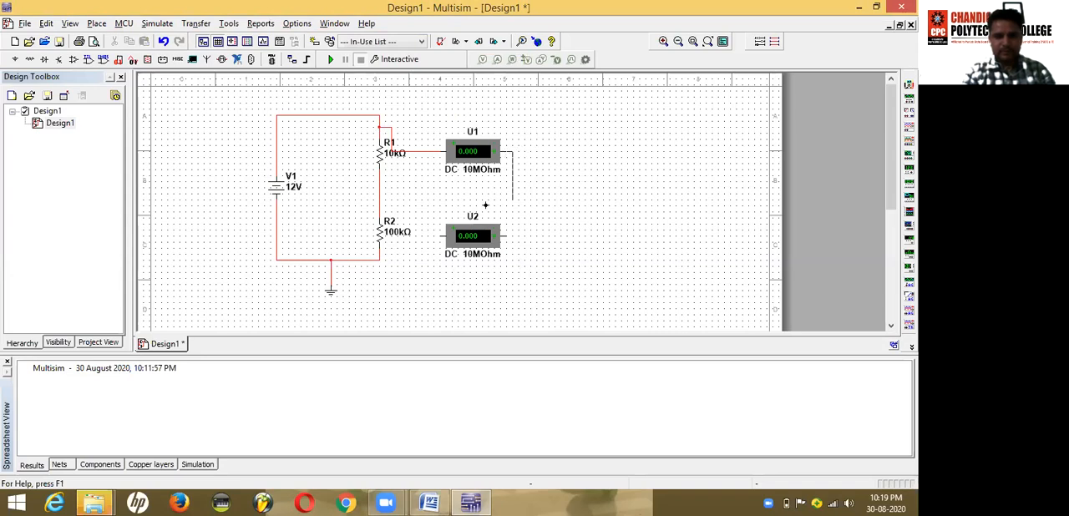
{"action": "left_click", "coordinate": [379, 178]}
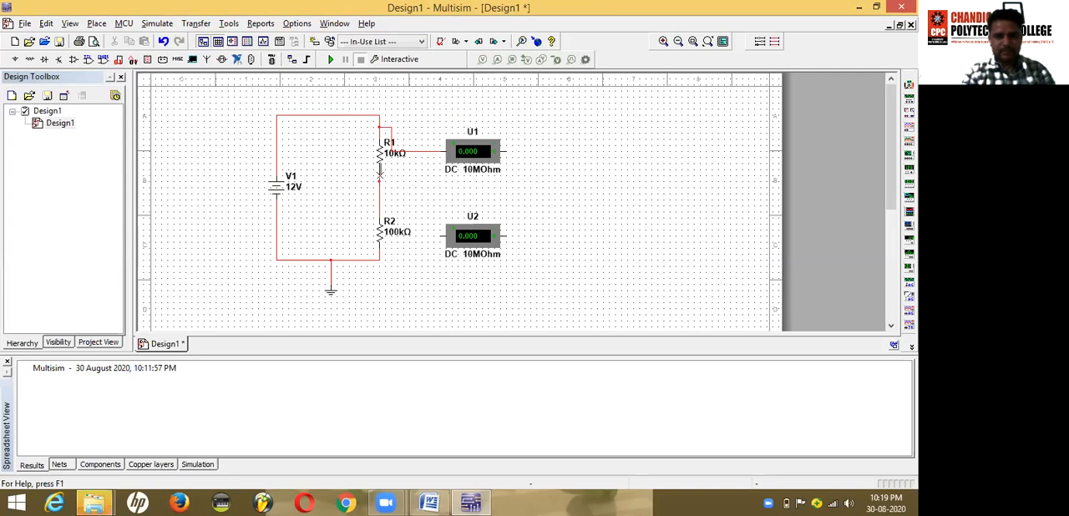
Step: Wire voltmeter U2 in parallel with R2, from the wire between the resistors to the junction at R2's lower end
{"action": "left_click", "coordinate": [439, 237]}
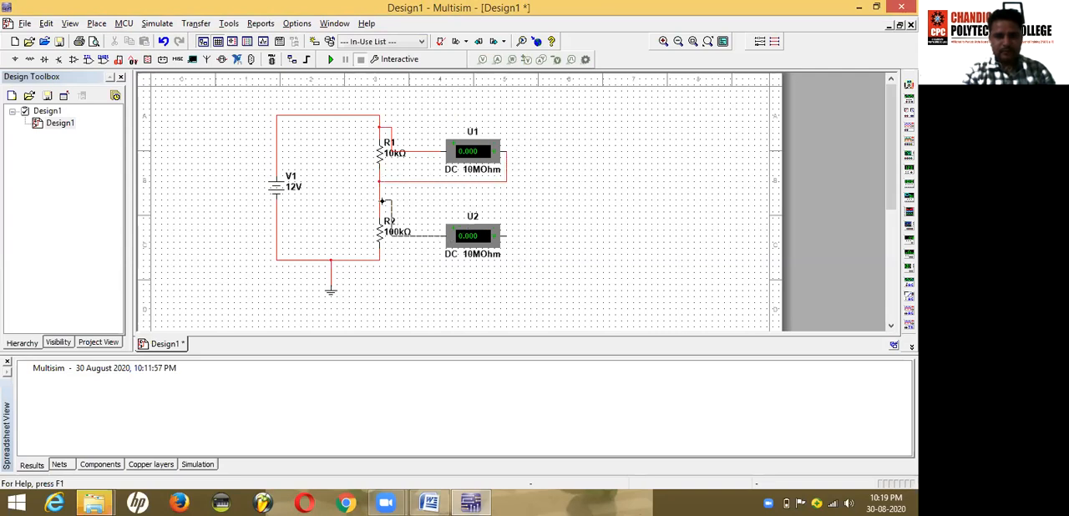
{"action": "left_click", "coordinate": [379, 202]}
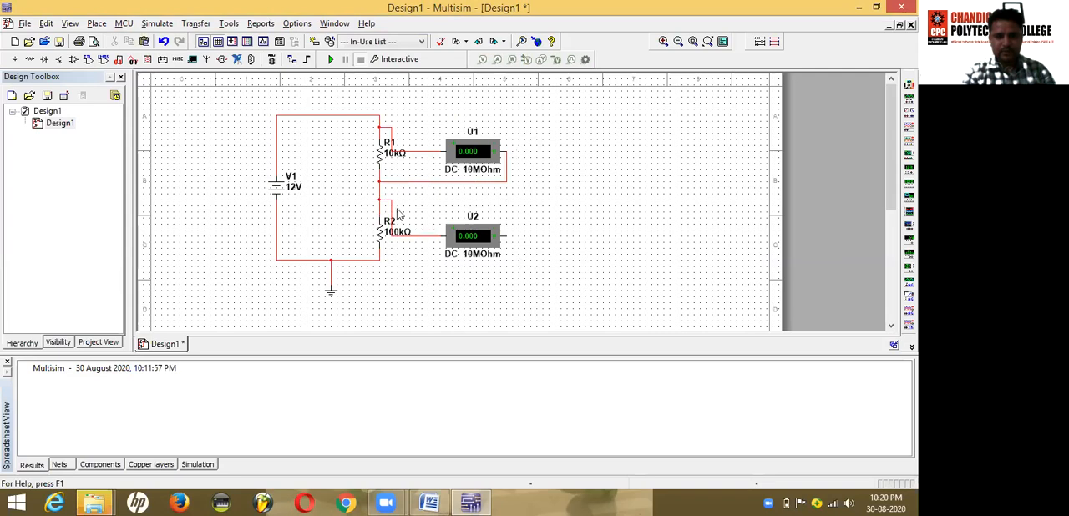
{"action": "left_click", "coordinate": [505, 234]}
{"action": "scroll", "coordinate": [370, 269], "scroll_direction": "down", "scroll_amount": 2}
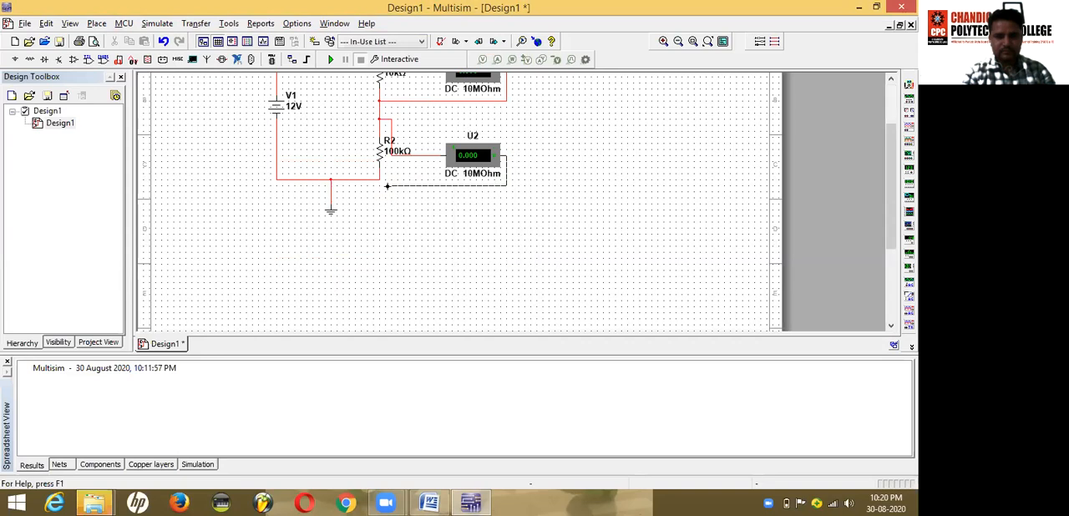
{"action": "left_click", "coordinate": [379, 179]}
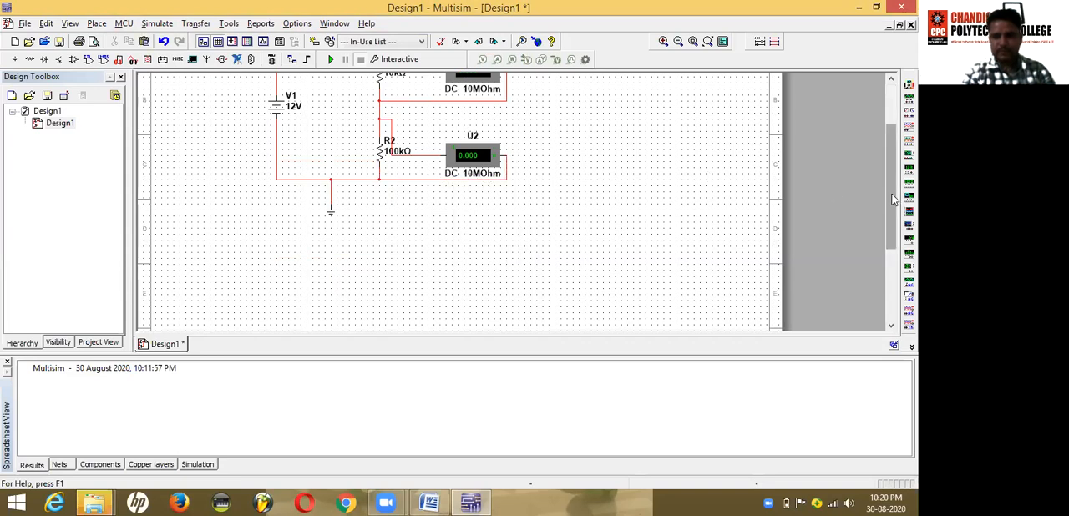
{"action": "left_click_drag", "start_coordinate": [892, 195], "coordinate": [886, 161]}
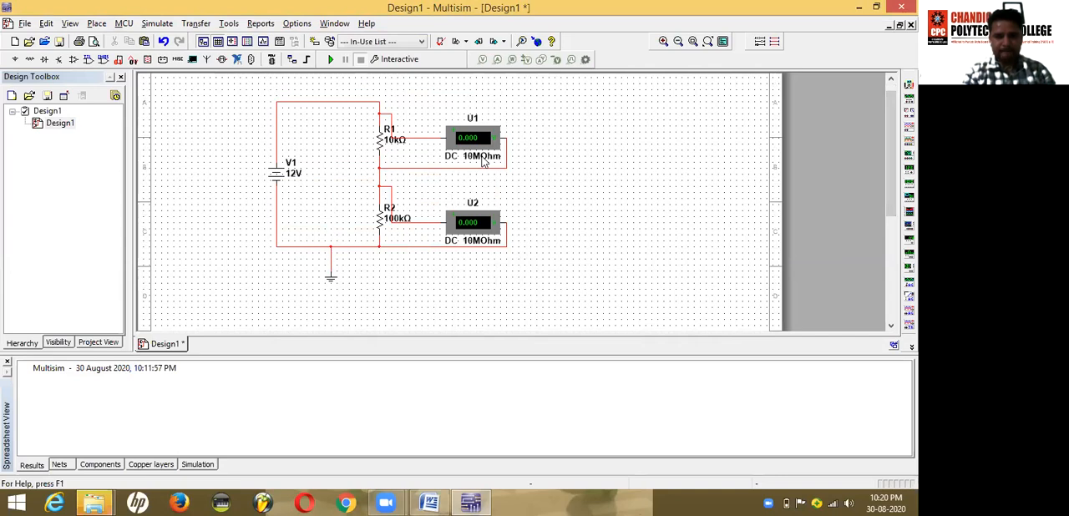
Step: Check the supplied voltage and worked readings for Experiment 1 in the Word lab manual and return to Multisim
{"action": "left_click", "coordinate": [430, 502]}
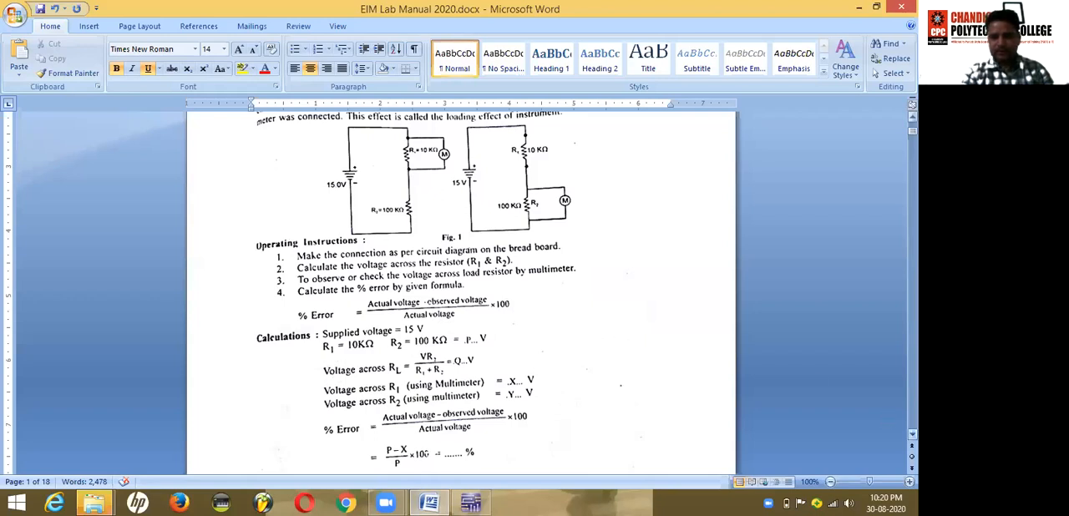
{"action": "scroll", "coordinate": [912, 435], "scroll_direction": "down", "scroll_amount": 3}
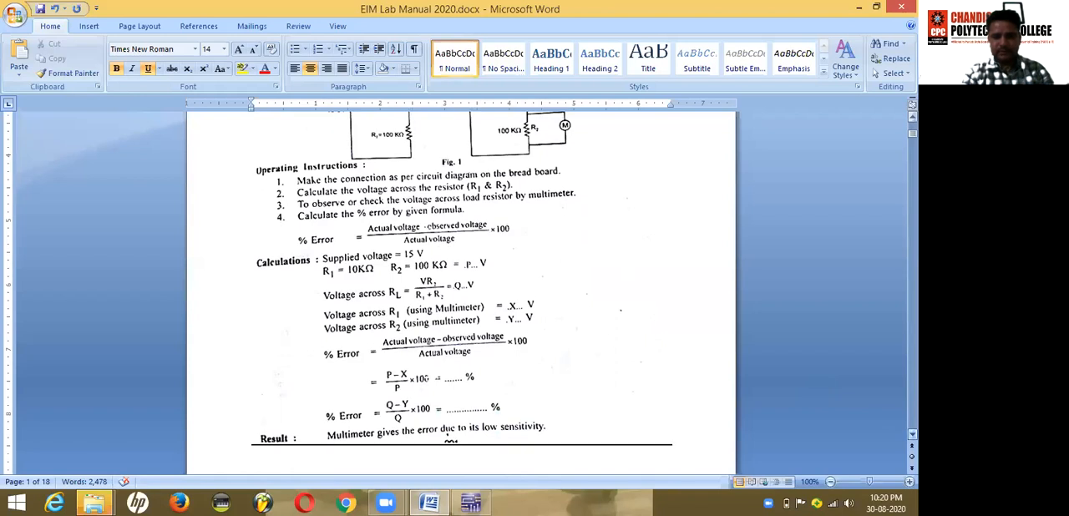
{"action": "scroll", "coordinate": [912, 435], "scroll_direction": "down", "scroll_amount": 10}
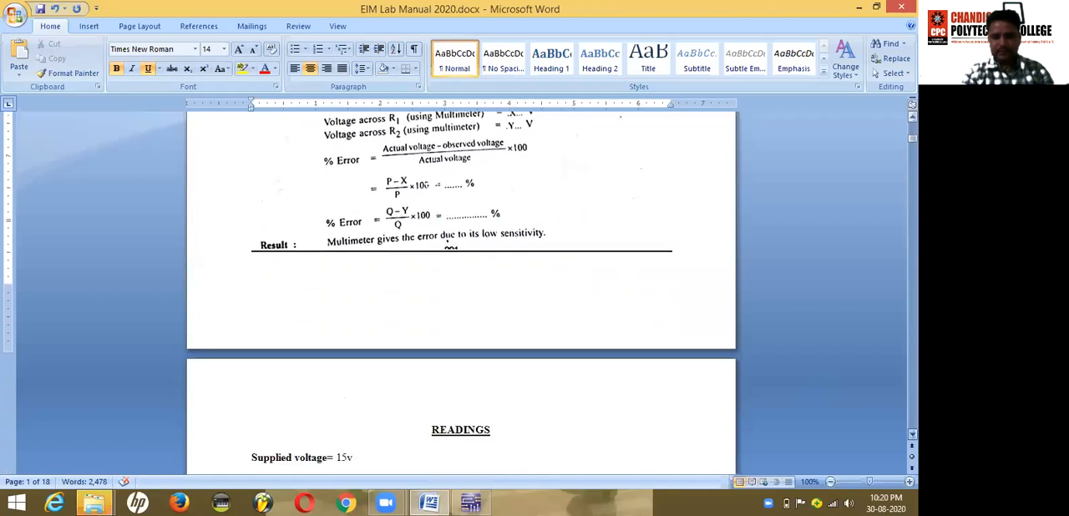
{"action": "scroll", "coordinate": [912, 435], "scroll_direction": "down", "scroll_amount": 3}
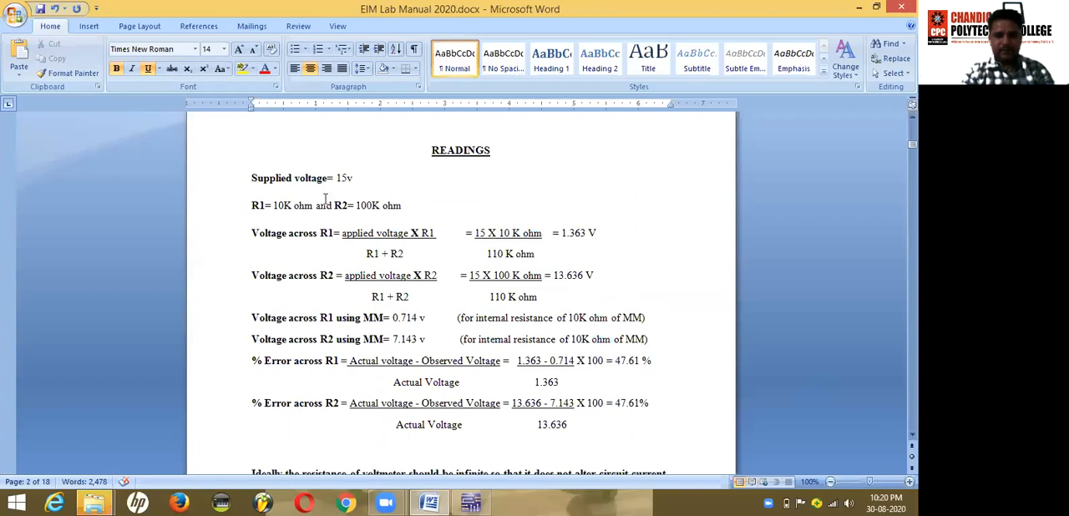
{"action": "left_click", "coordinate": [470, 502]}
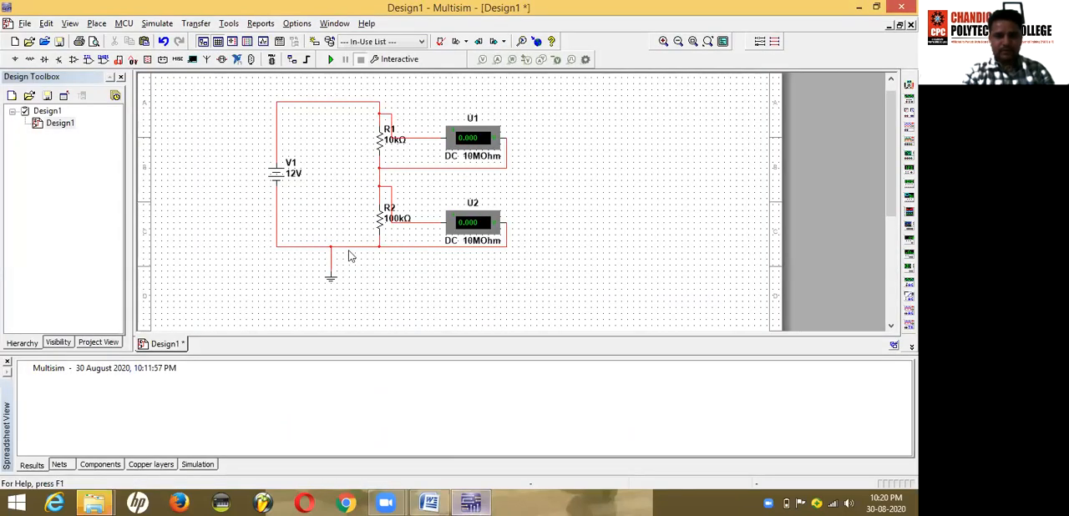
Step: Set the voltage of DC source V1 to 15 V
{"action": "left_click", "coordinate": [292, 174]}
{"action": "double_click", "coordinate": [292, 174]}
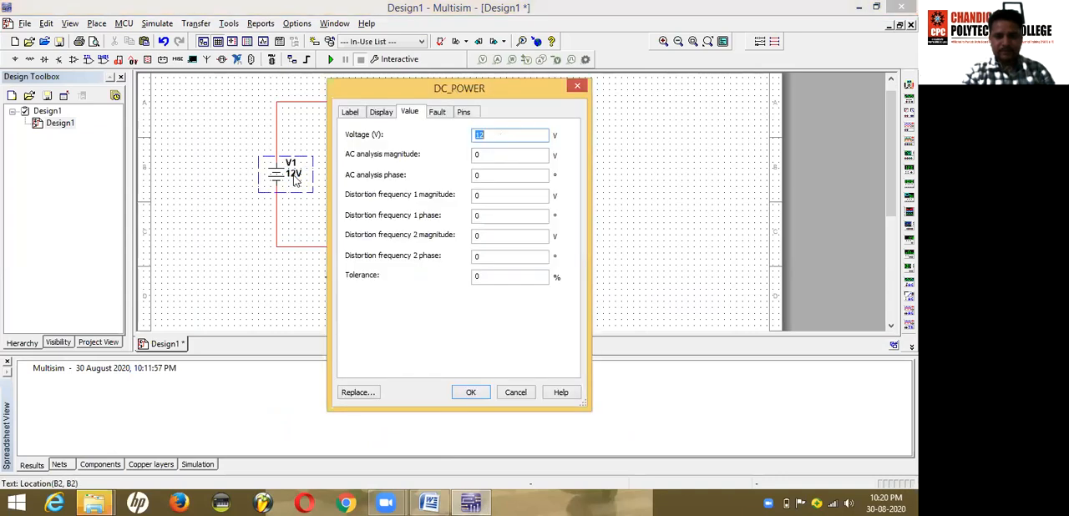
{"action": "type", "text": "1"}
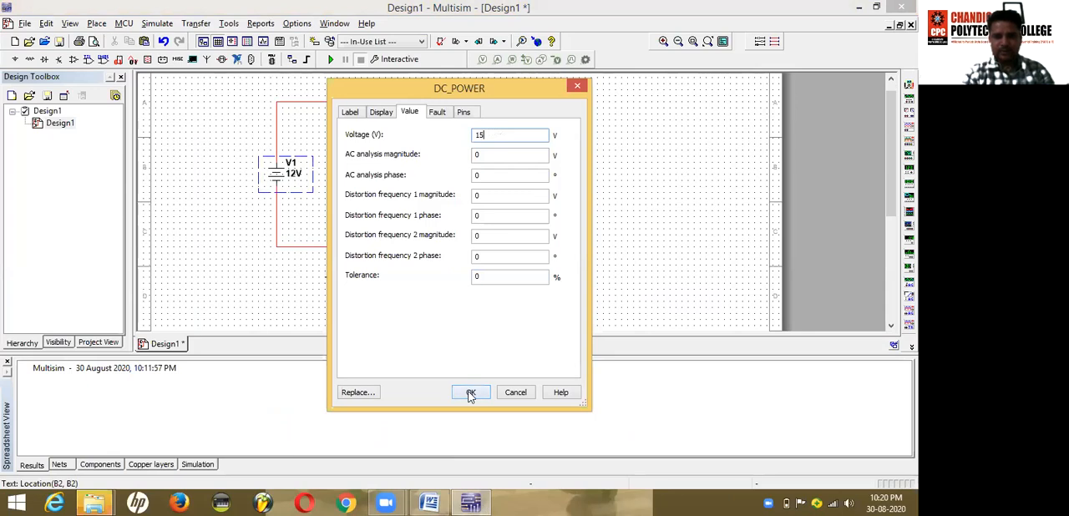
{"action": "left_click", "coordinate": [471, 394]}
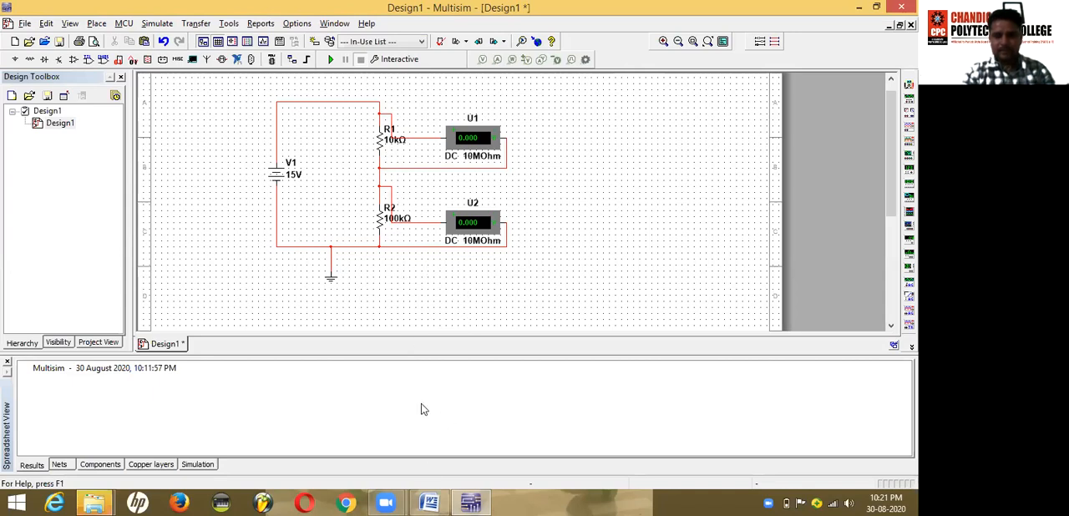
Step: Switch to the Word lab manual to review the Experiment 1 readings and voltage calculations for R1 and R2
{"action": "left_click", "coordinate": [429, 502]}
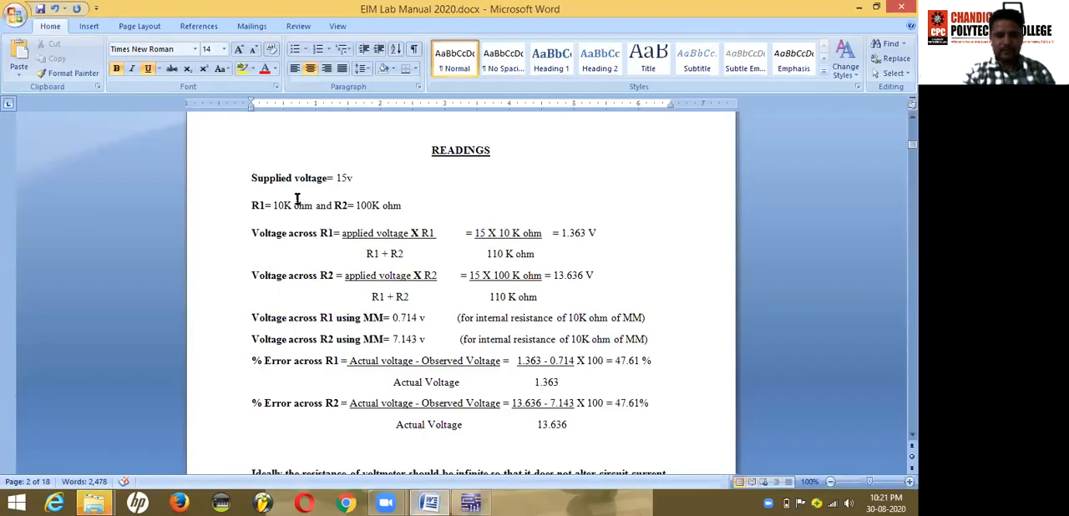
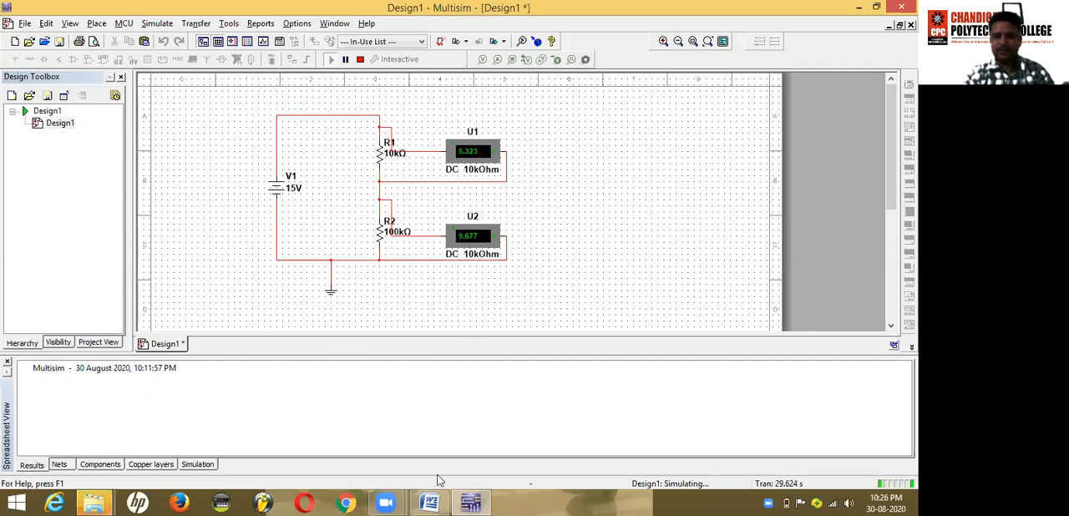
Step: Switch to the Word lab manual and review the percentage error calculations for R1 and R2 and the note on ideal voltmeter resistance
{"action": "left_click", "coordinate": [436, 501]}
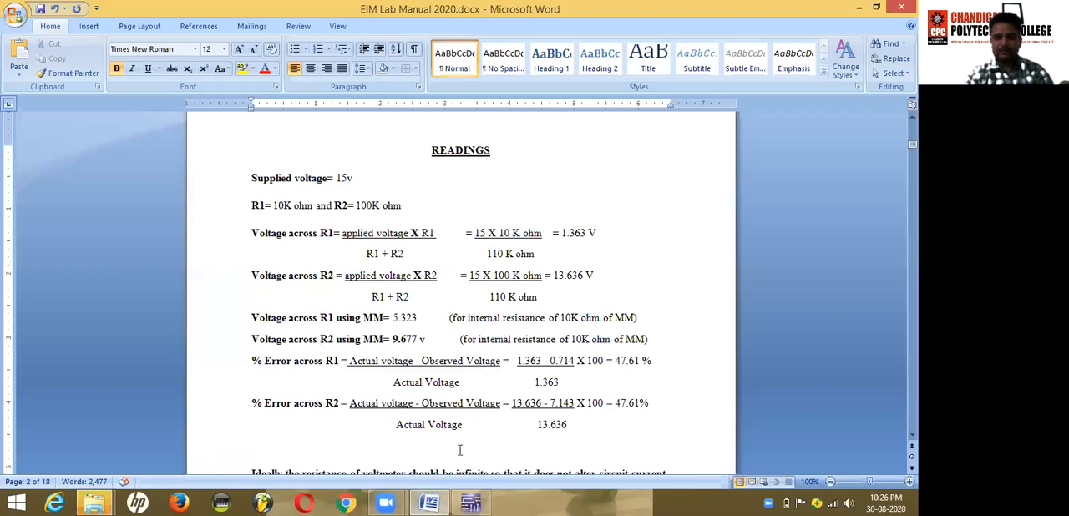
{"action": "left_click_drag", "start_coordinate": [349, 360], "coordinate": [464, 388]}
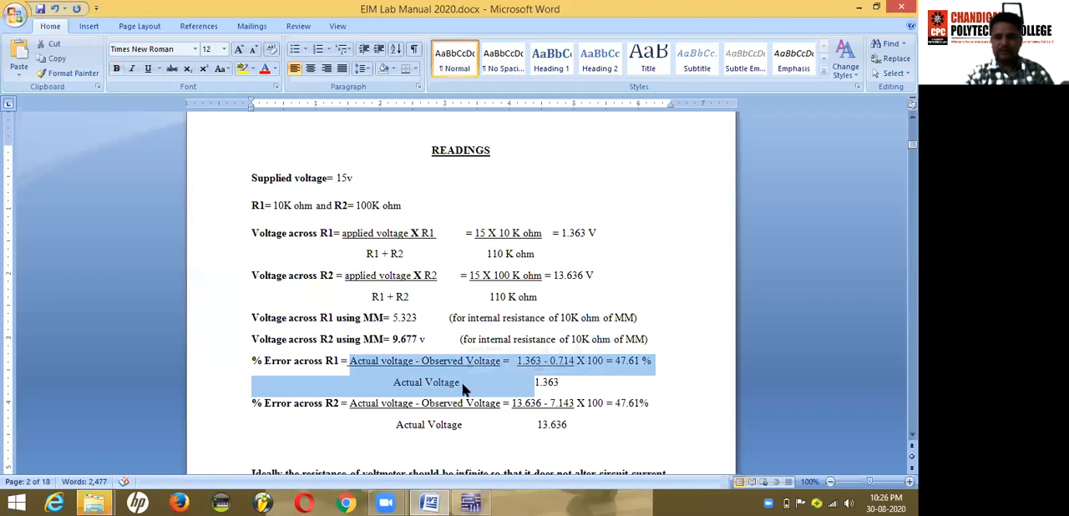
{"action": "left_click", "coordinate": [464, 385]}
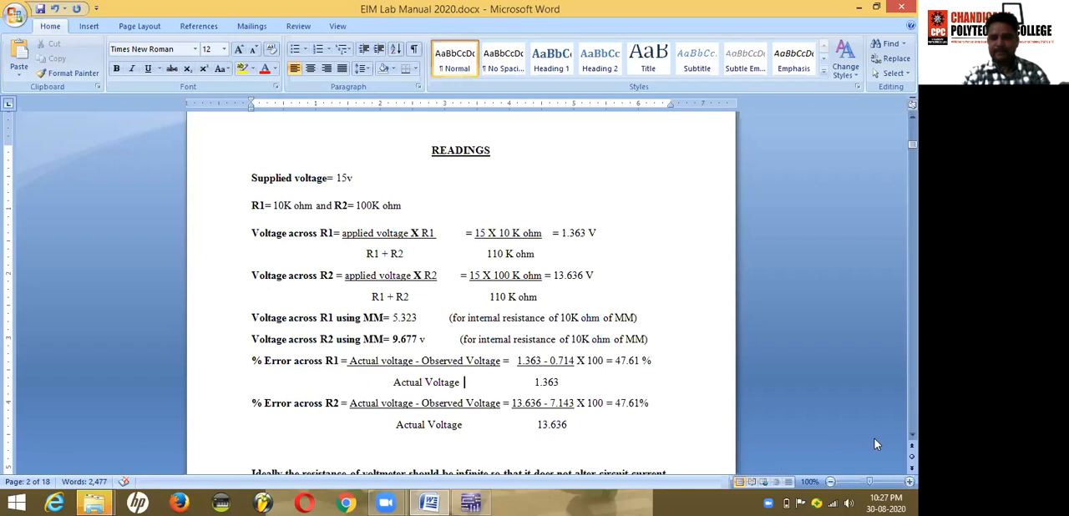
{"action": "left_click", "coordinate": [912, 435]}
{"action": "left_click", "coordinate": [912, 435]}
{"action": "left_click", "coordinate": [912, 436]}
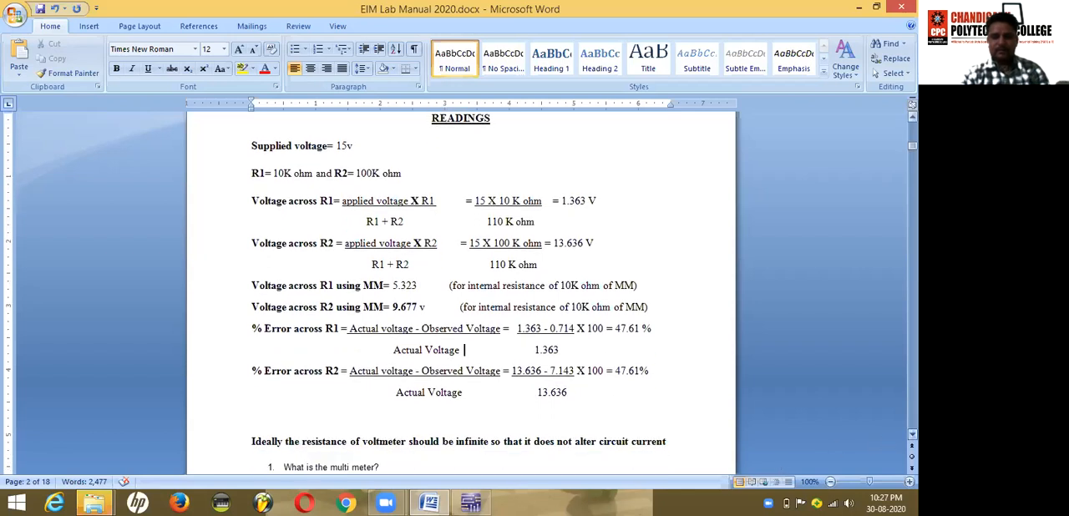
{"action": "left_click", "coordinate": [912, 435]}
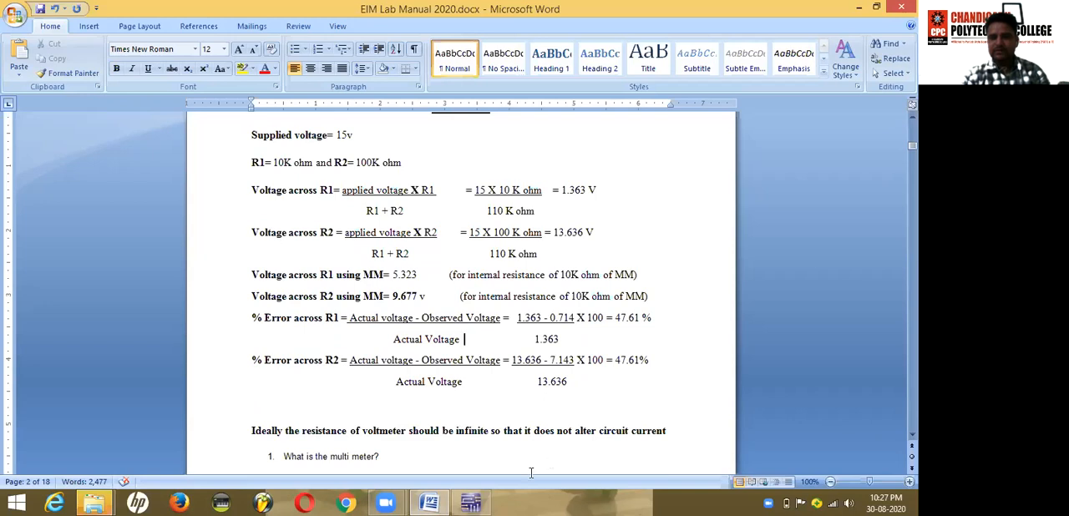
Step: In Multisim, stop the simulation and set voltmeter U1's internal resistance to 10 MOhm
{"action": "left_click", "coordinate": [471, 502]}
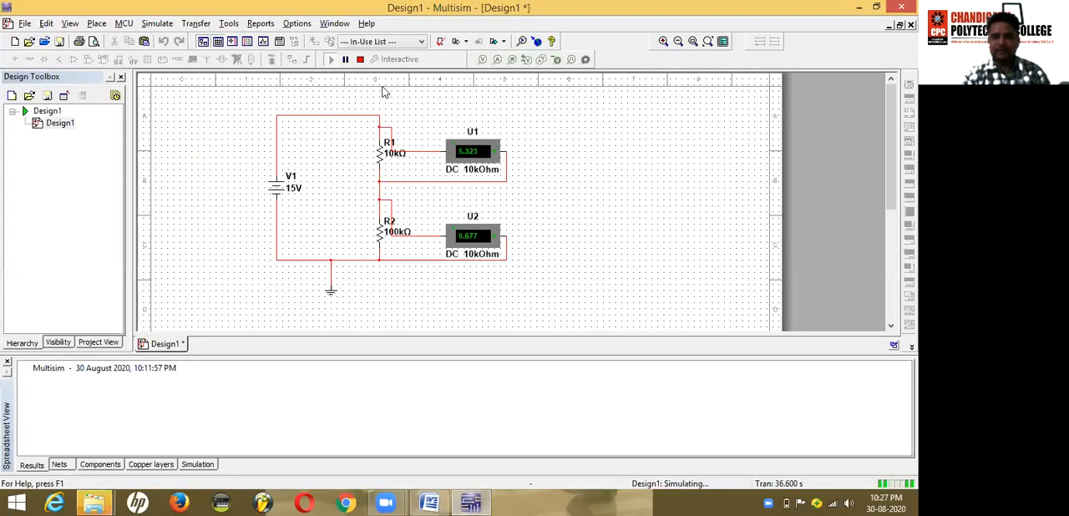
{"action": "left_click", "coordinate": [360, 59]}
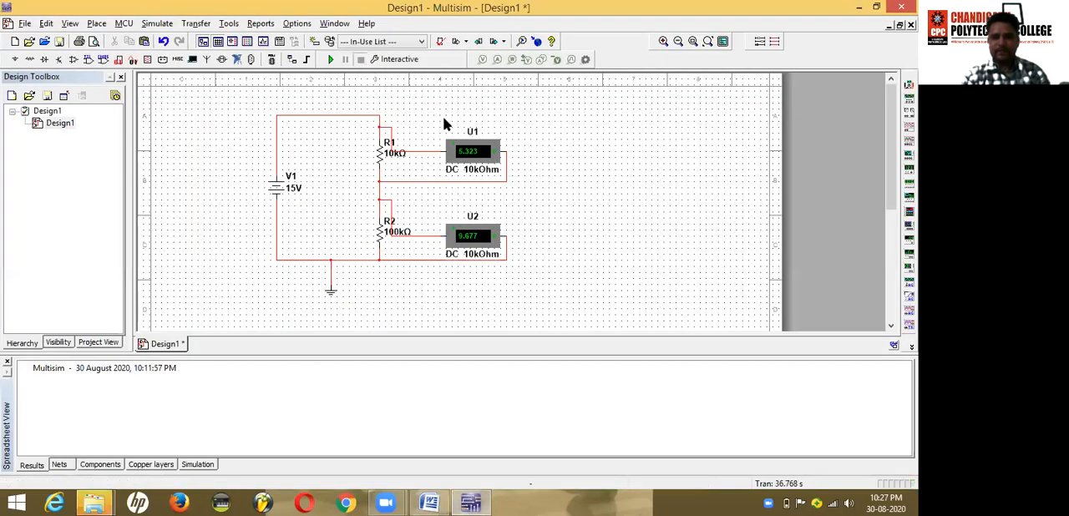
{"action": "double_click", "coordinate": [474, 170]}
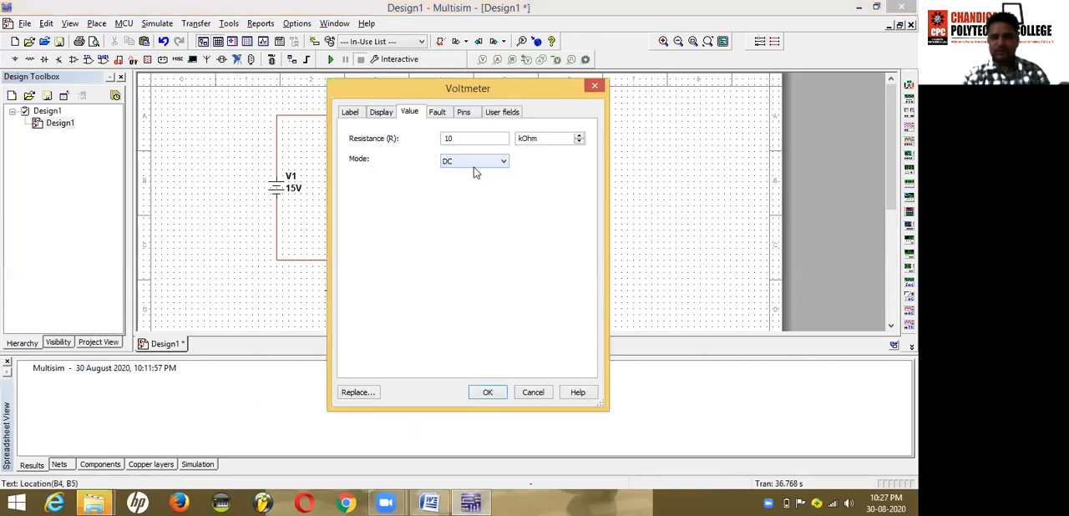
{"action": "left_click", "coordinate": [581, 137]}
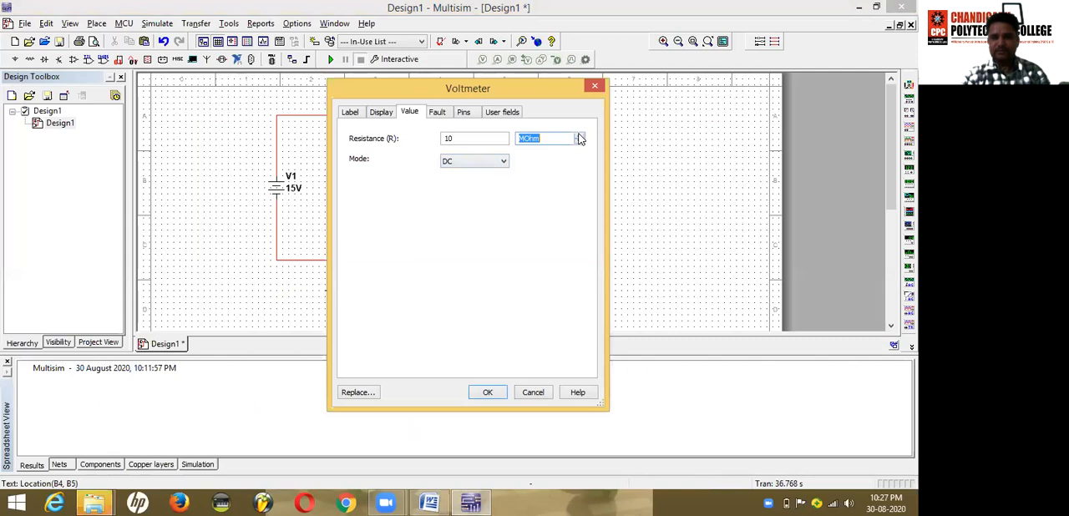
{"action": "left_click", "coordinate": [488, 393]}
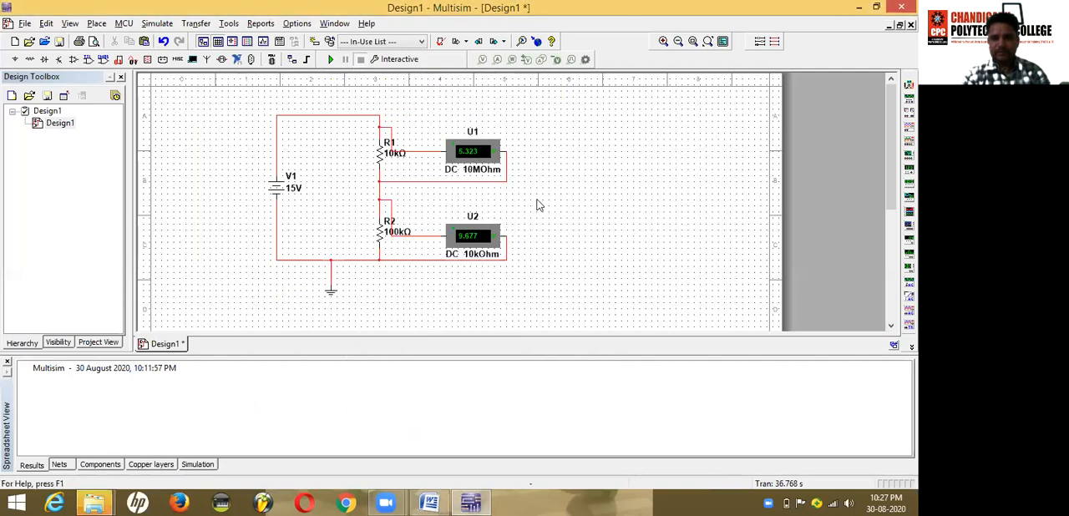
Step: Set voltmeter U2's internal resistance to 10 MOhm and run the simulation
{"action": "left_click", "coordinate": [473, 253]}
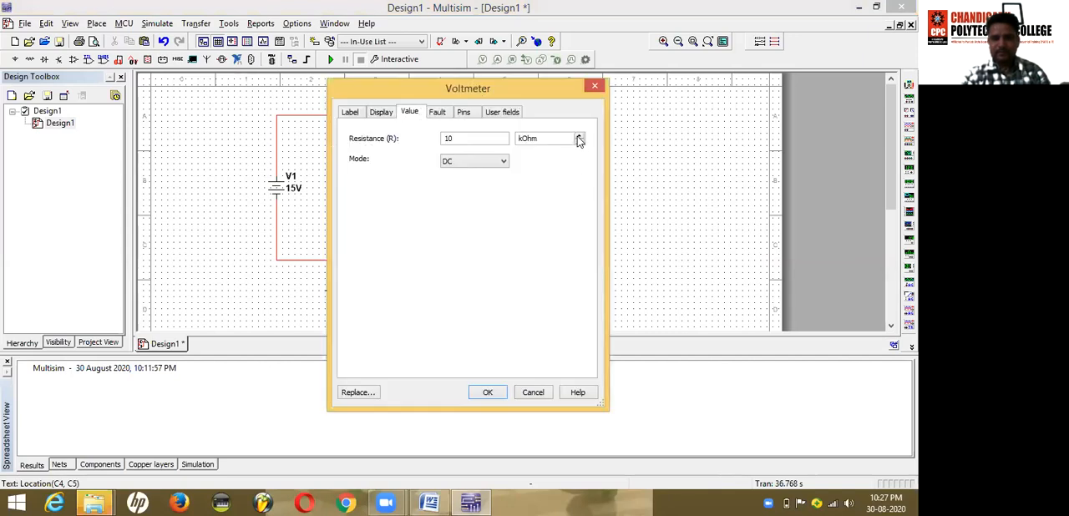
{"action": "left_click", "coordinate": [579, 137]}
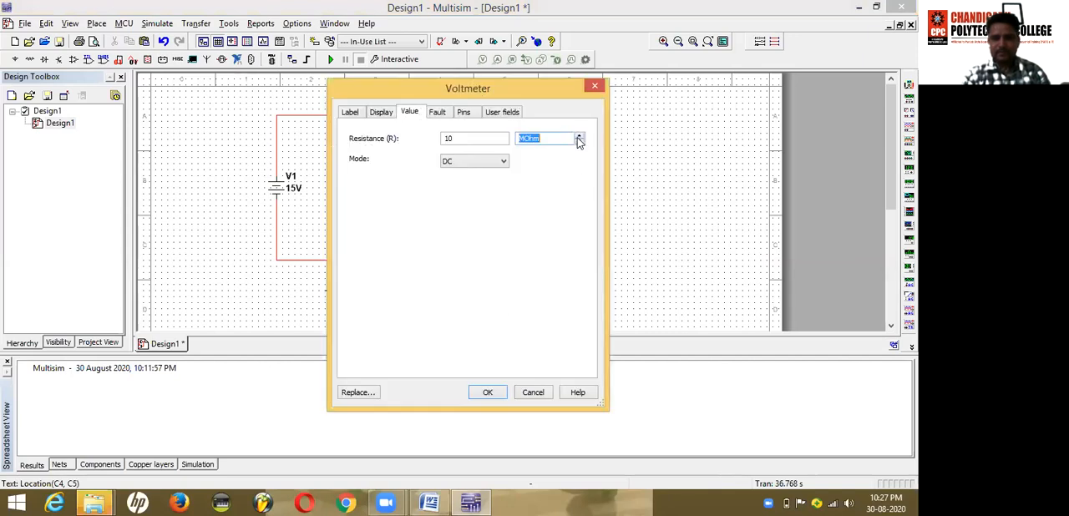
{"action": "left_click", "coordinate": [488, 393]}
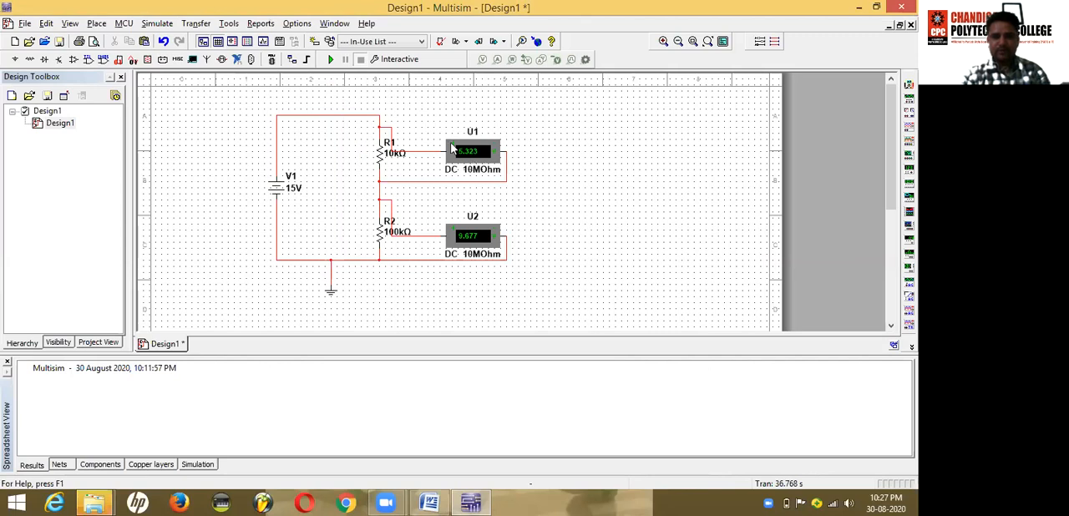
{"action": "left_click", "coordinate": [331, 60]}
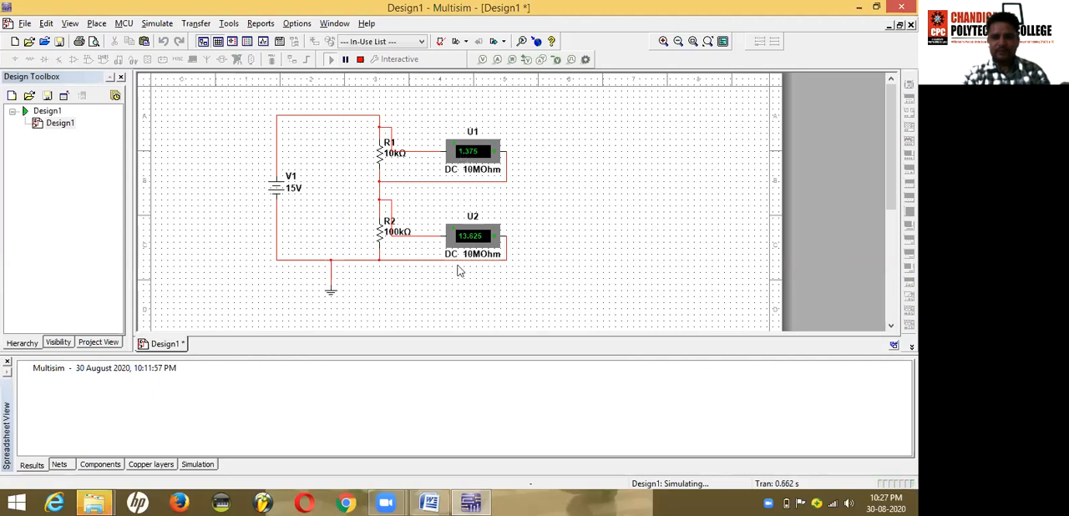
Step: Compare the simulated voltmeter readings in Multisim with the Word manual's calculated voltages, and review the Experiment 1 aim and theory
{"action": "left_click", "coordinate": [434, 501]}
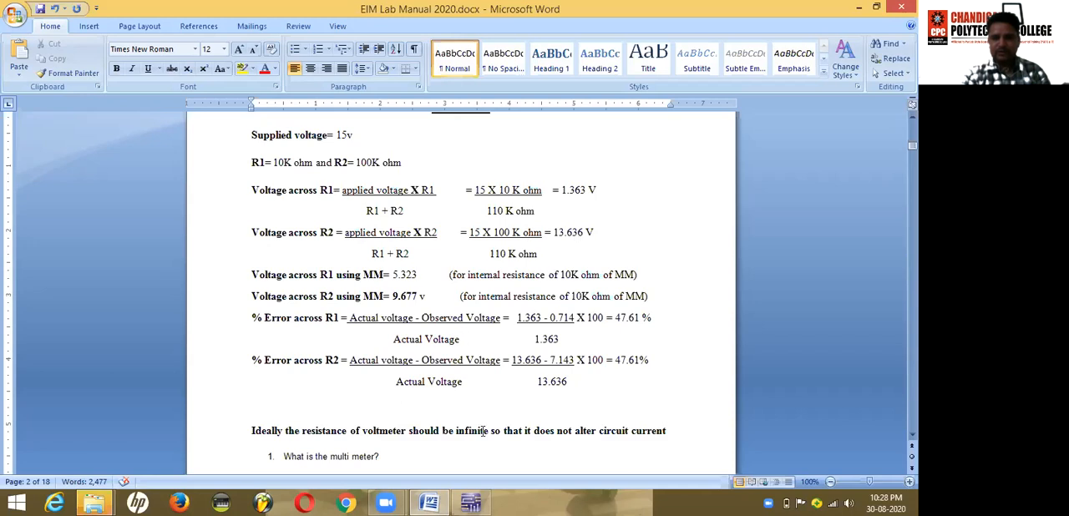
{"action": "left_click", "coordinate": [470, 502]}
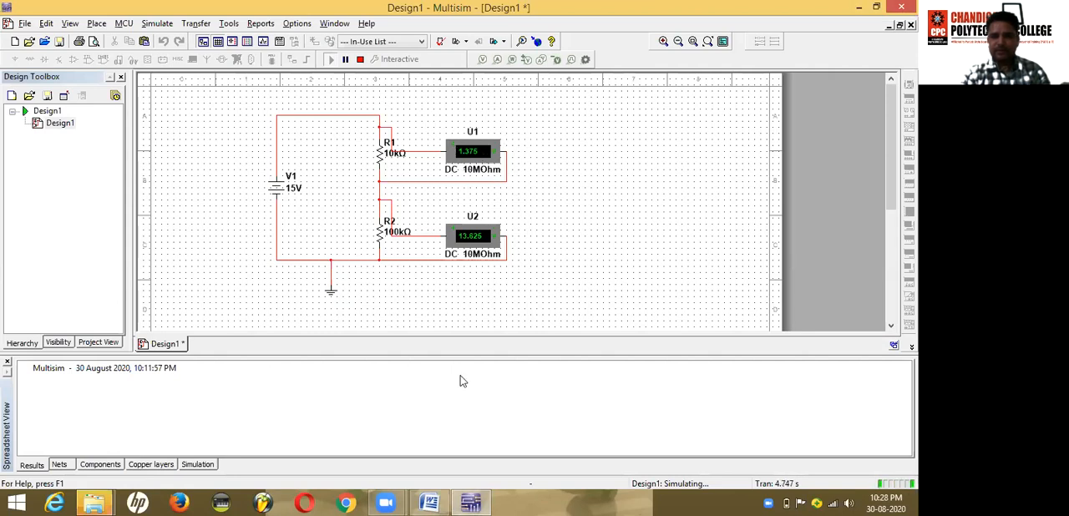
{"action": "left_click", "coordinate": [430, 501]}
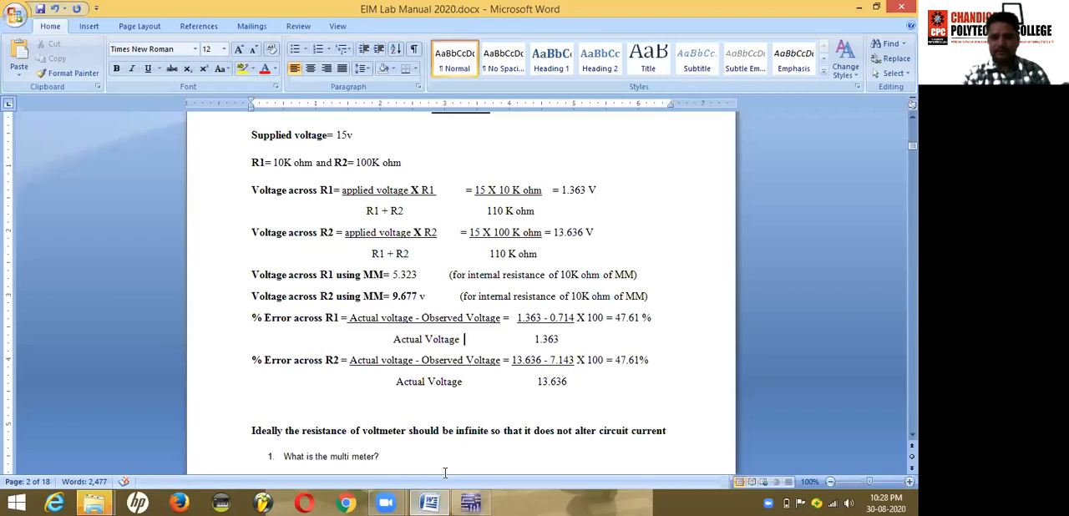
{"action": "mouse_move", "coordinate": [473, 503]}
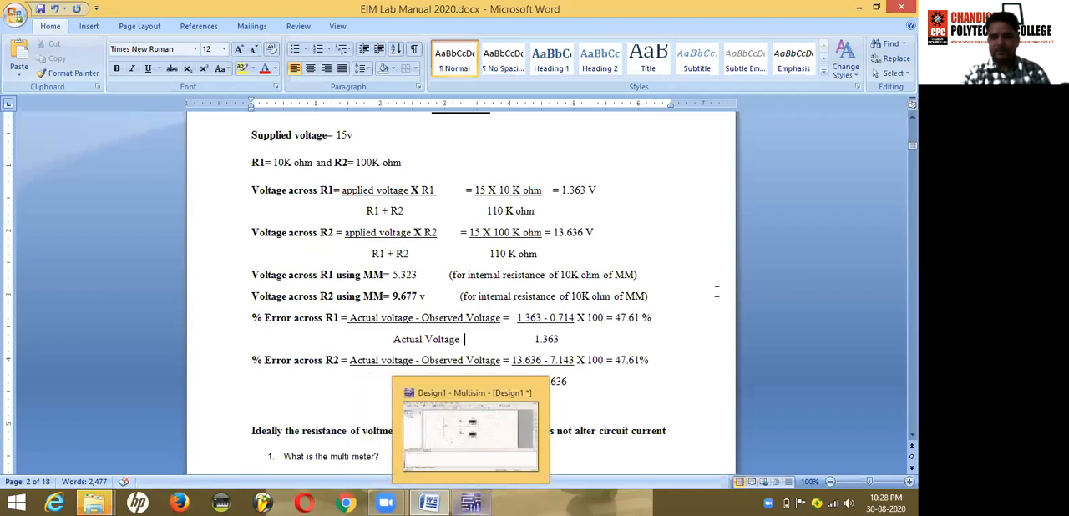
{"action": "left_click_drag", "start_coordinate": [913, 146], "coordinate": [913, 125]}
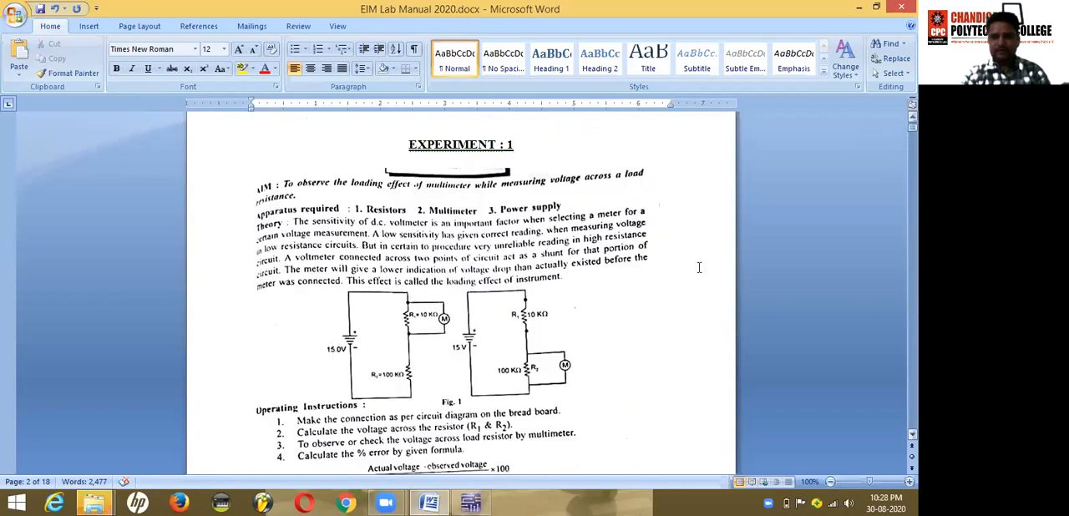
{"action": "left_click", "coordinate": [470, 502]}
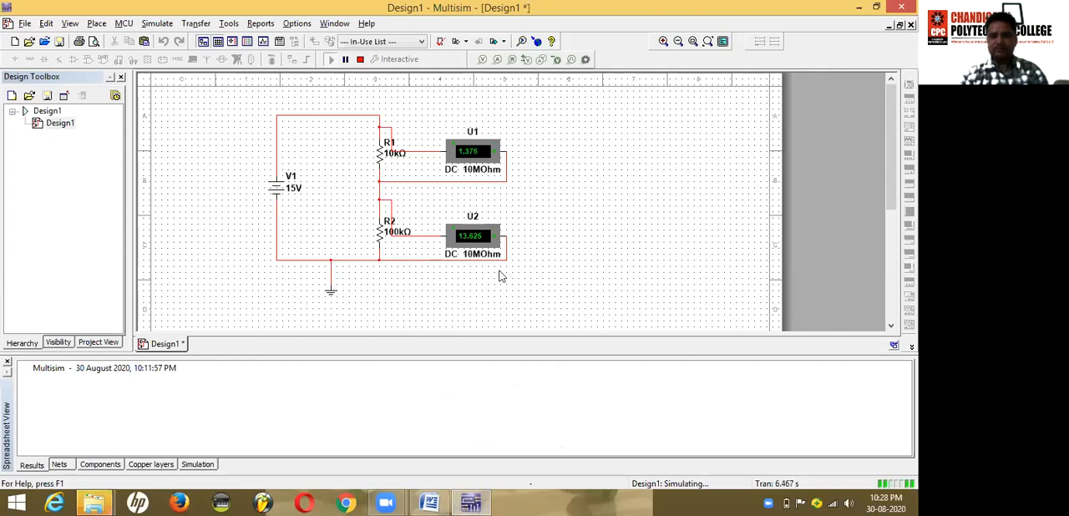